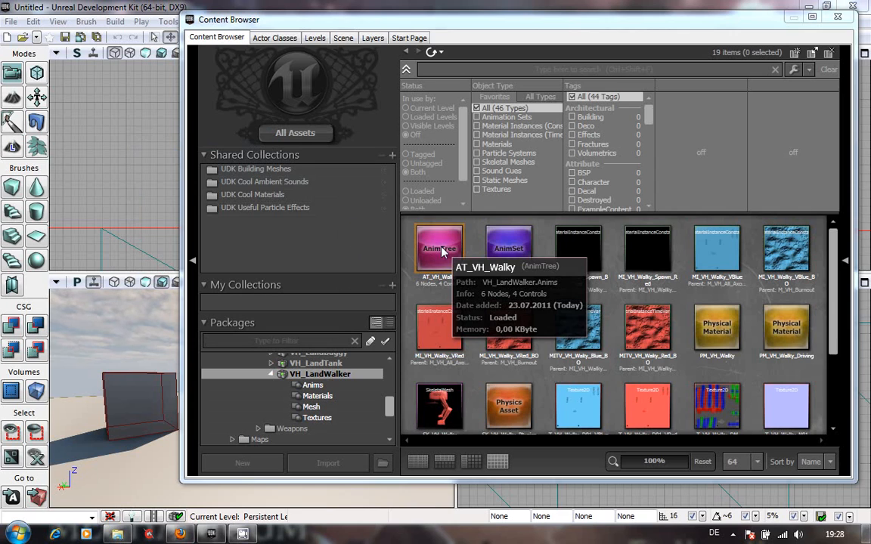
Open the AT_VH_Walky AnimTree from the VH_LandWalker package in a maximized editor and bring its blend nodes into view
double_click(441, 249)
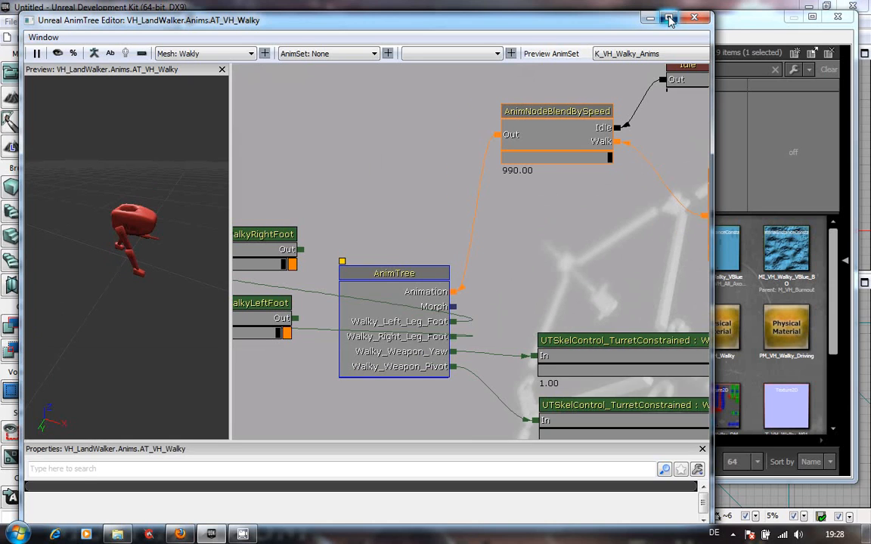
click(669, 21)
drag(535, 217, 451, 245)
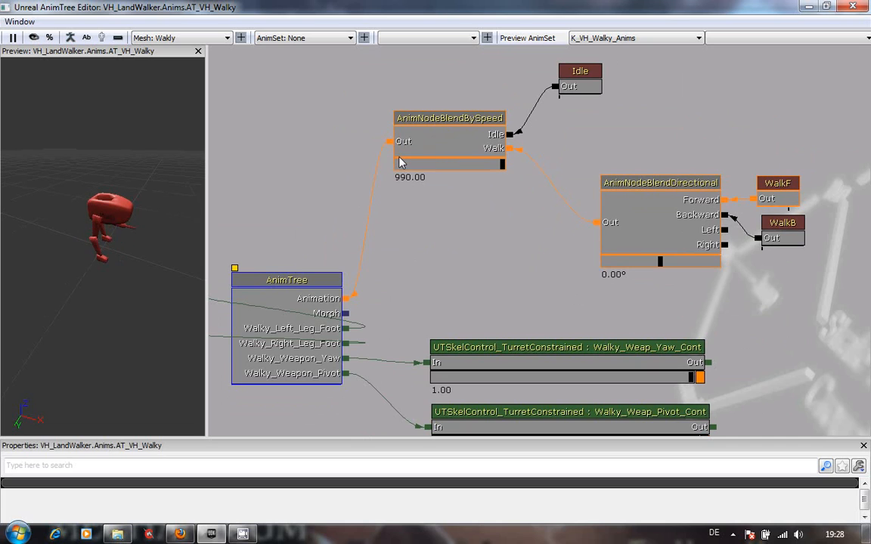
Switch to Firefox to read the tutorial list in the AnimTree Video Tutorials forum thread, and return to the AnimTree Editor
click(181, 535)
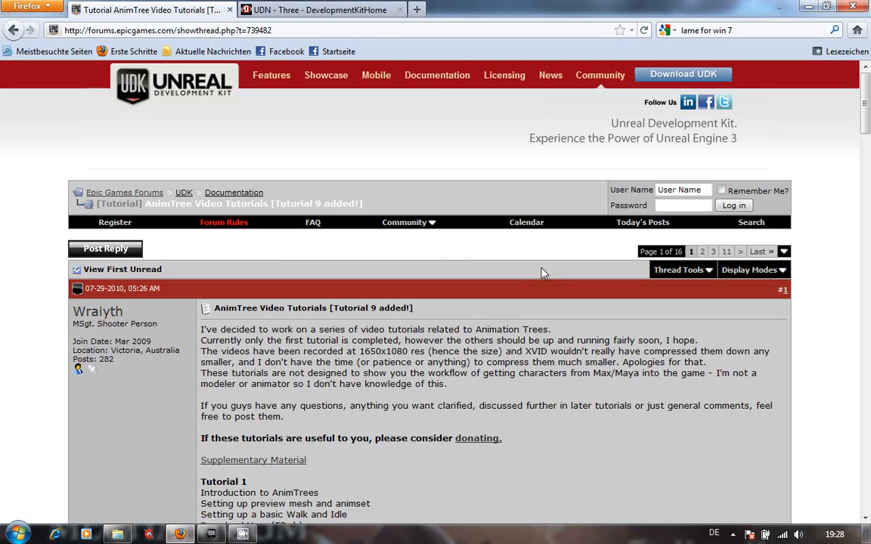
scroll(541, 273, down, 3)
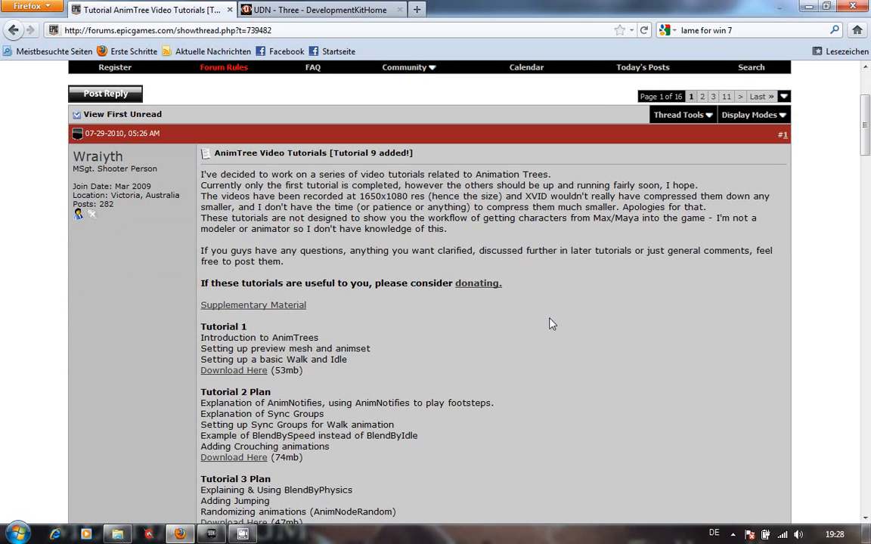
scroll(569, 316, down, 3)
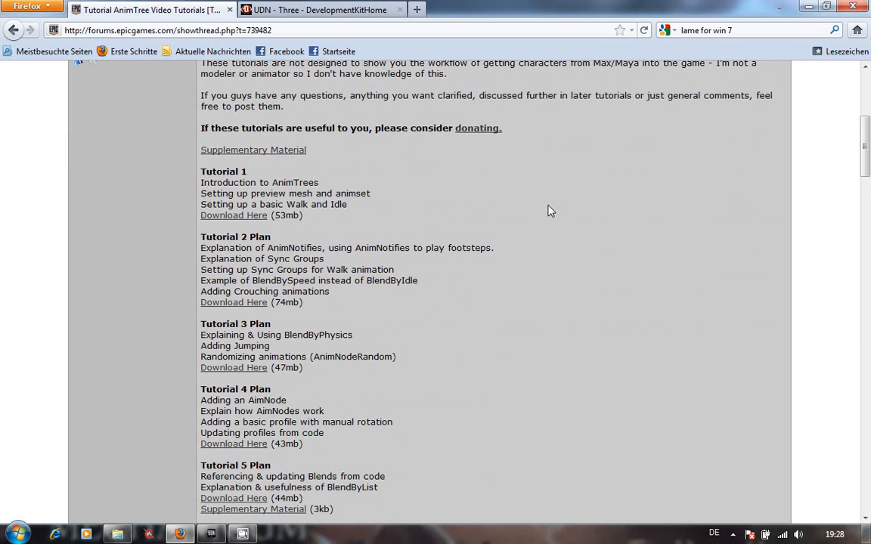
scroll(551, 210, down, 5)
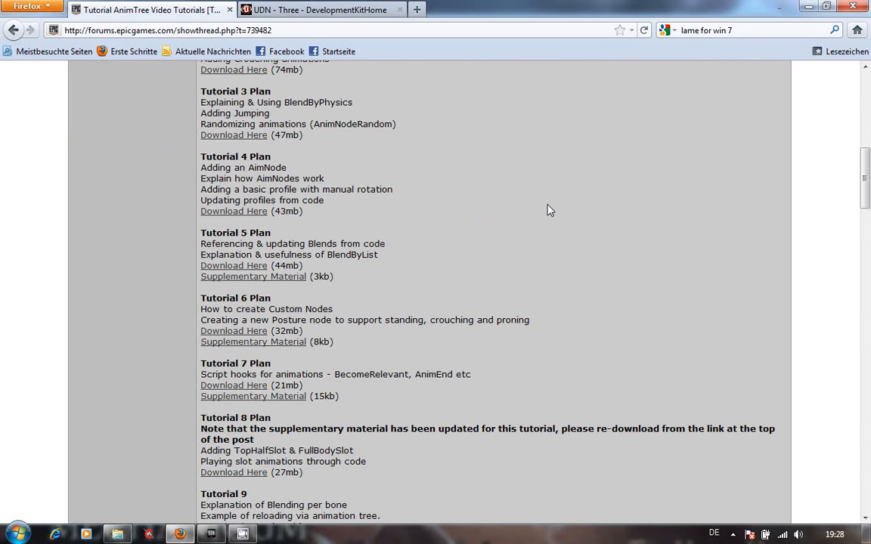
scroll(549, 210, down, 3)
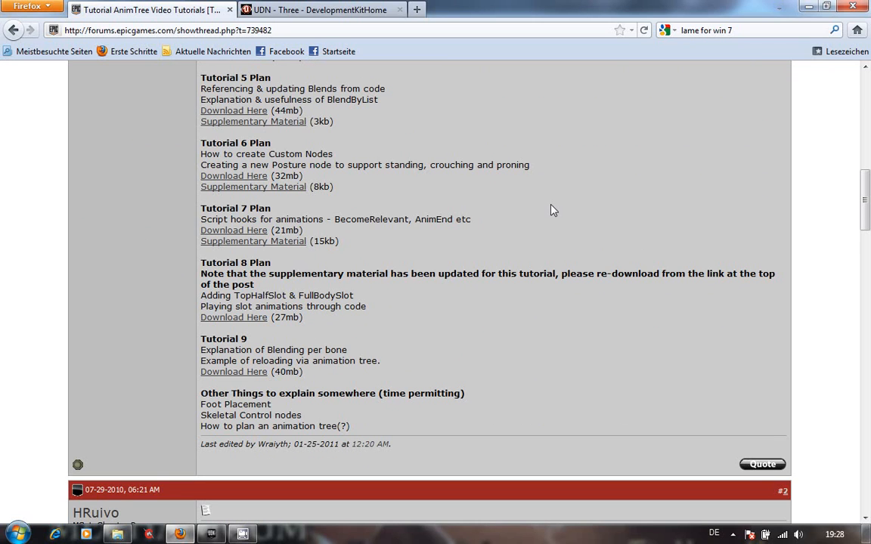
scroll(550, 210, up, 12)
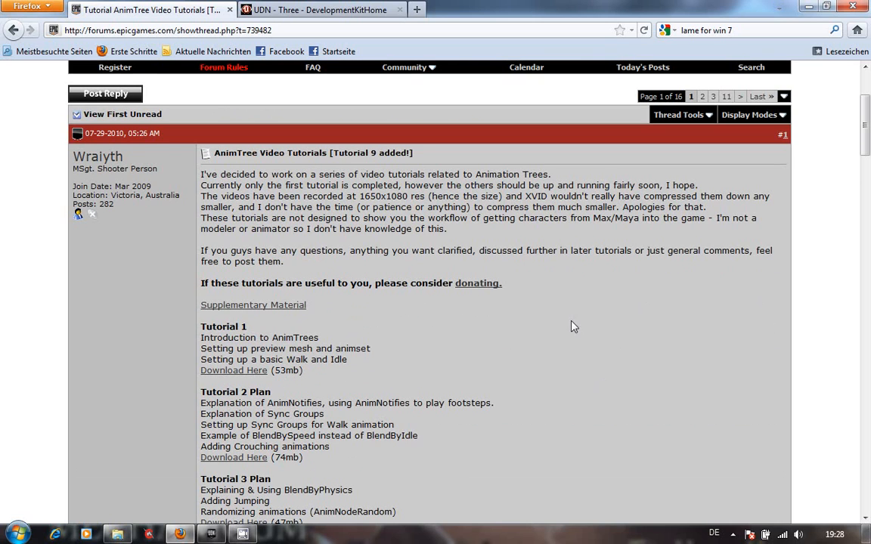
click(808, 7)
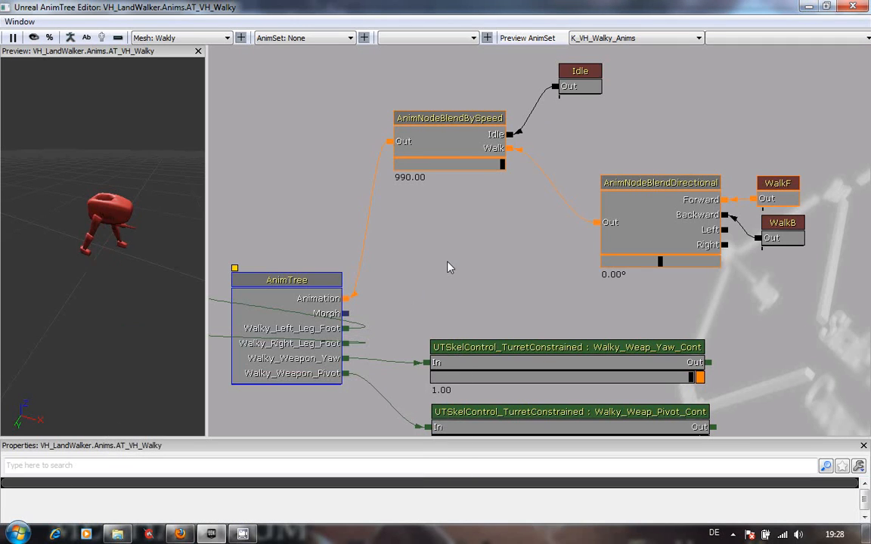
Enlarge the properties area for the selected AnimTree node and view the commands available for that node
drag(282, 200, 246, 155)
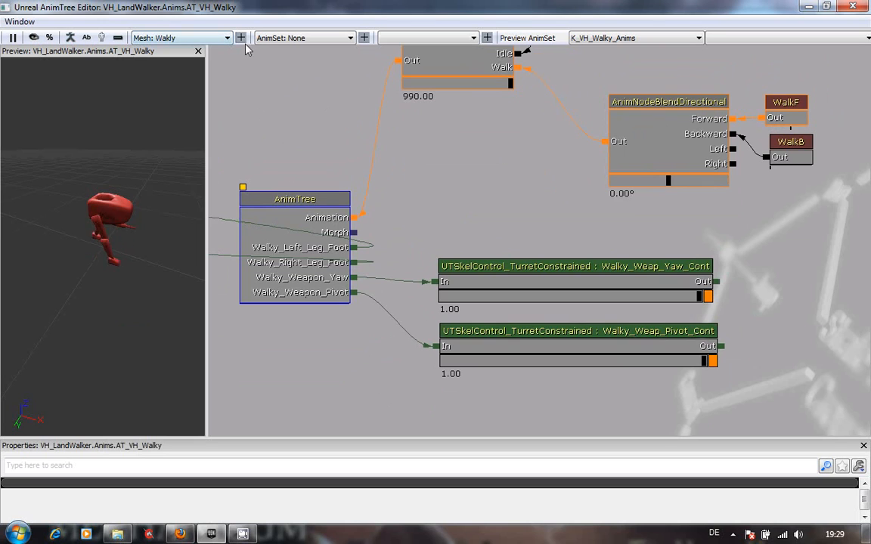
click(298, 201)
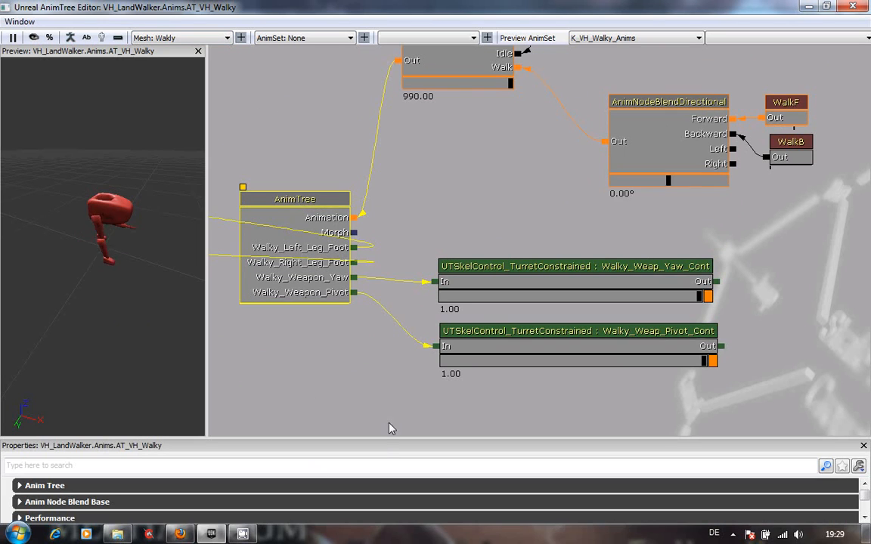
drag(392, 438, 392, 317)
drag(308, 195, 302, 85)
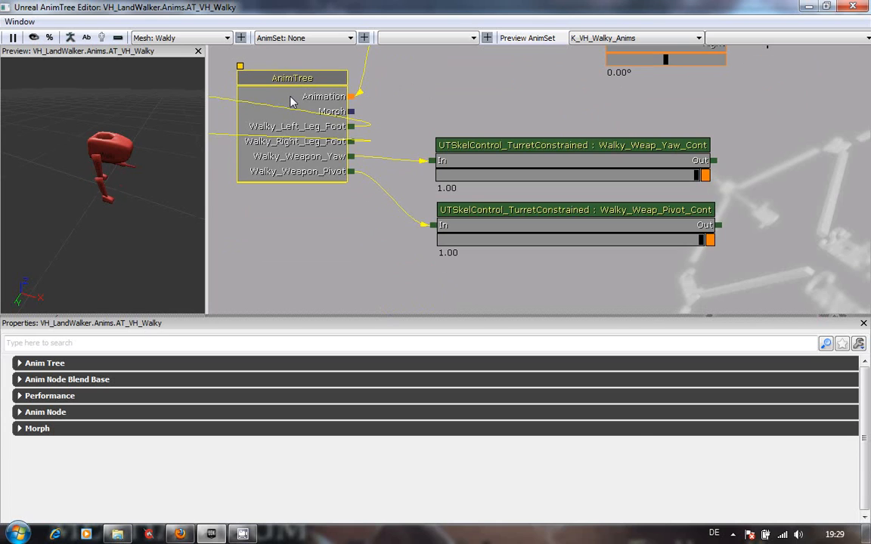
right_click(292, 101)
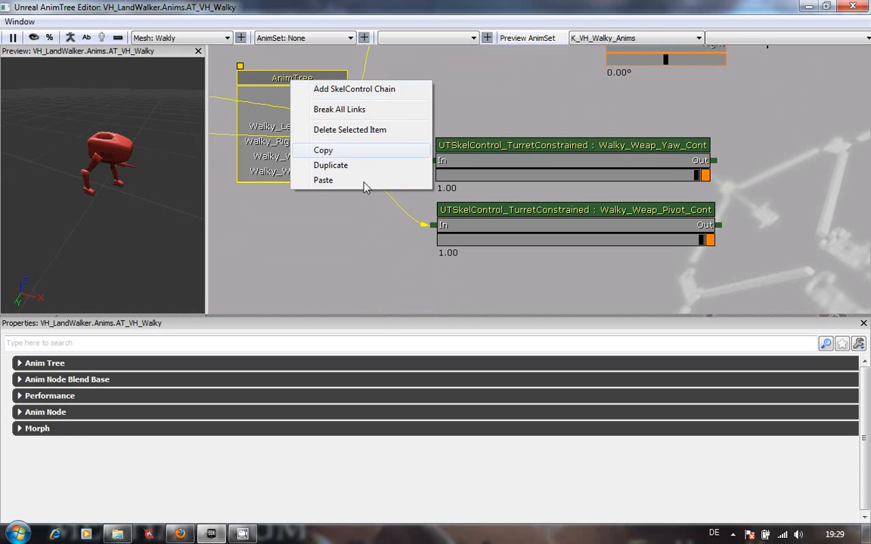
click(317, 276)
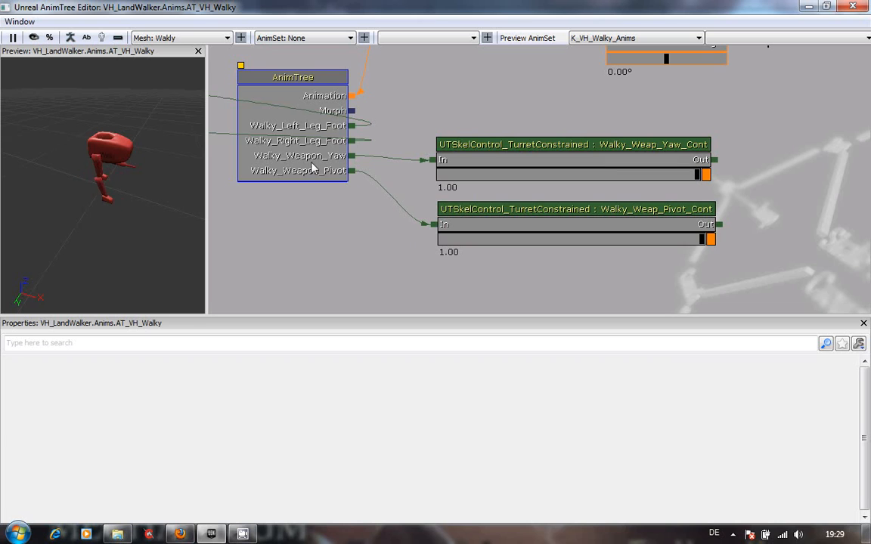
Expand the AnimTree node's Anim Tree properties and inspect entry [0] of the Preview Mesh List
click(289, 135)
click(18, 364)
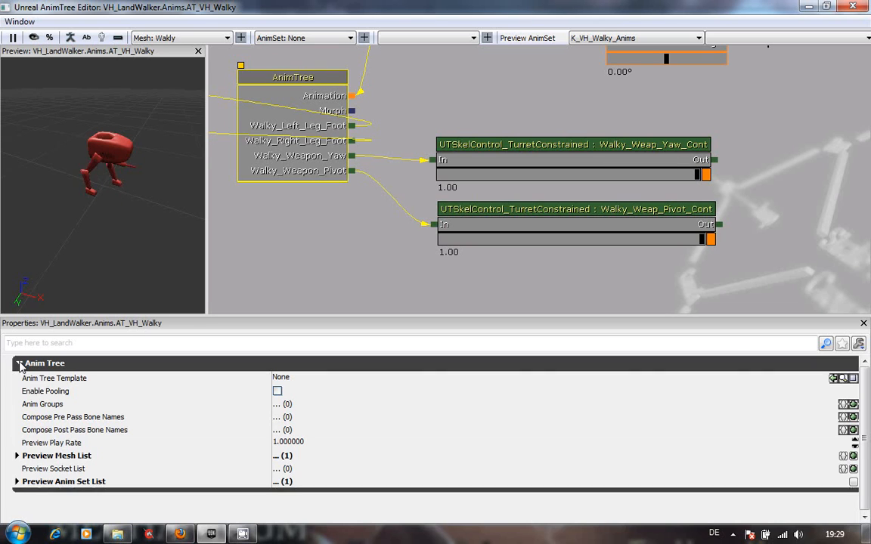
click(17, 455)
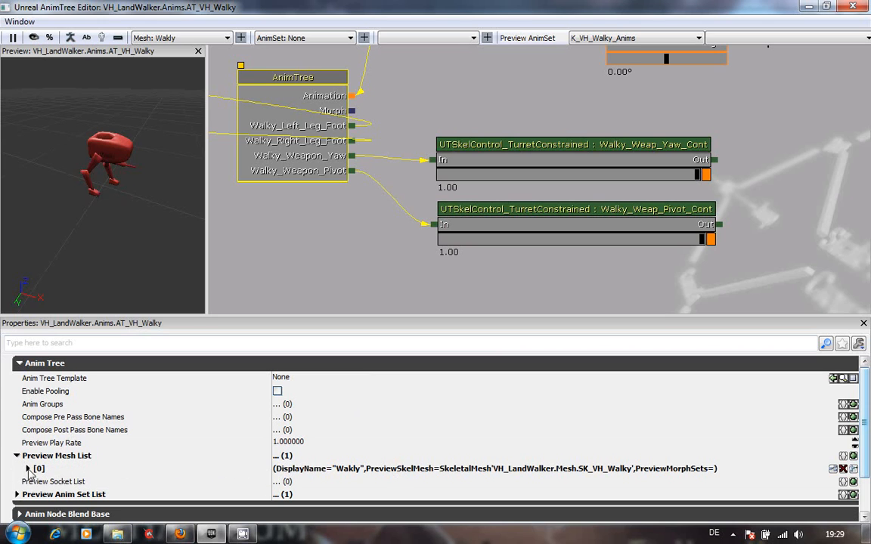
click(28, 468)
scroll(144, 420, down, 3)
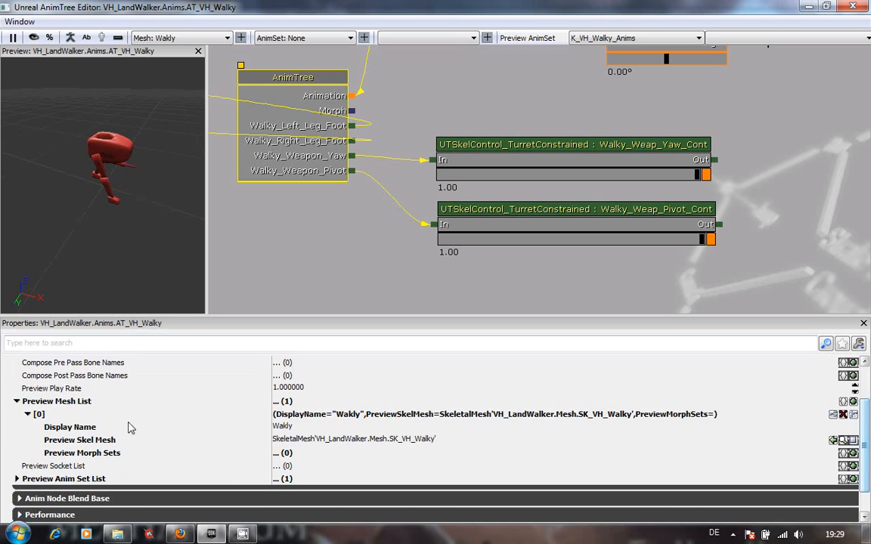
Inspect entry [0] of the Preview Anim Set List and its Preview Anim Sets, and collapse the Anim Tree properties
click(17, 479)
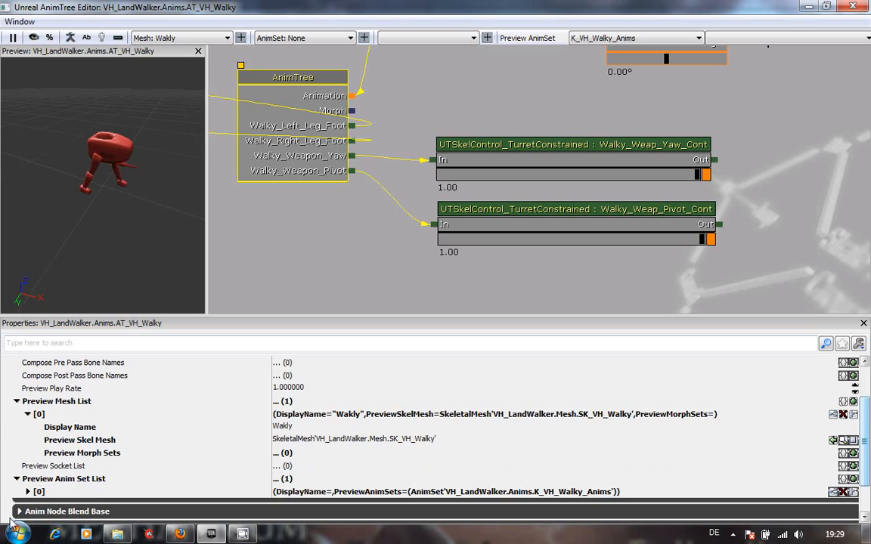
click(27, 492)
scroll(180, 459, down, 2)
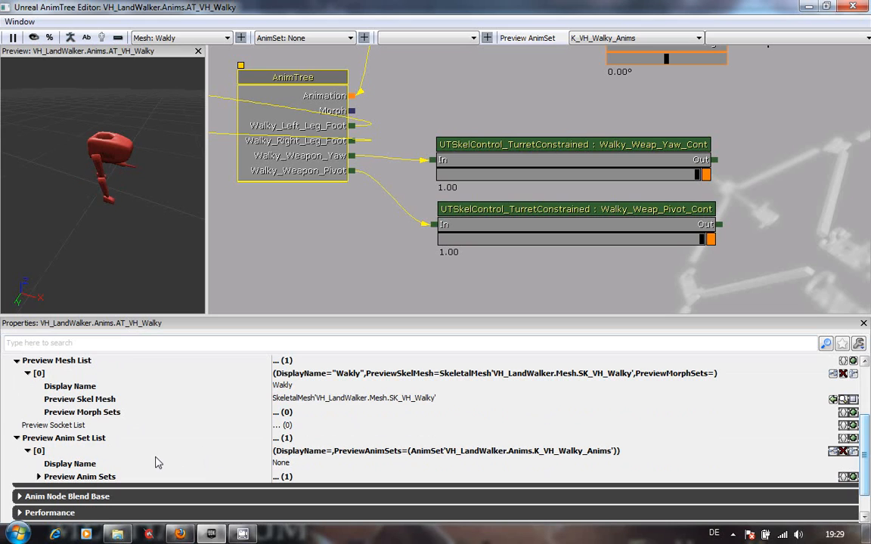
click(38, 477)
scroll(340, 457, down, 1)
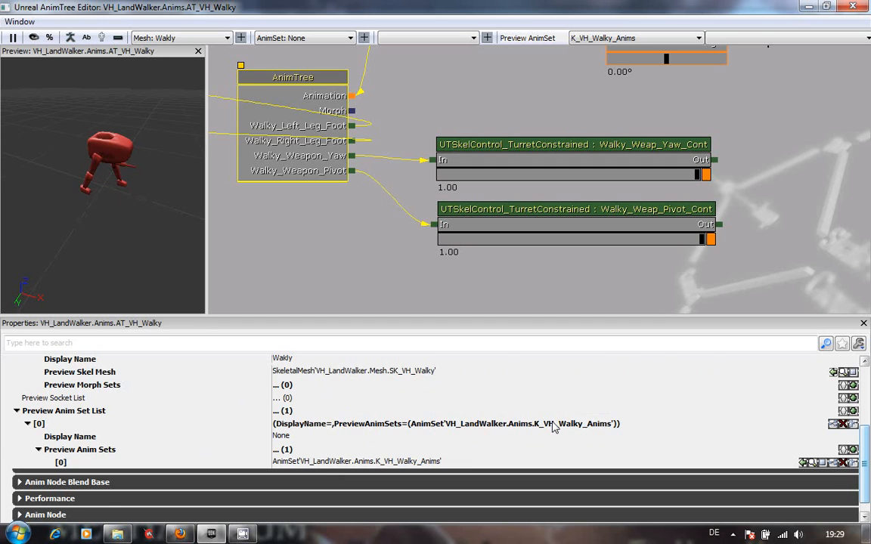
scroll(554, 428, up, 2)
scroll(552, 426, down, 3)
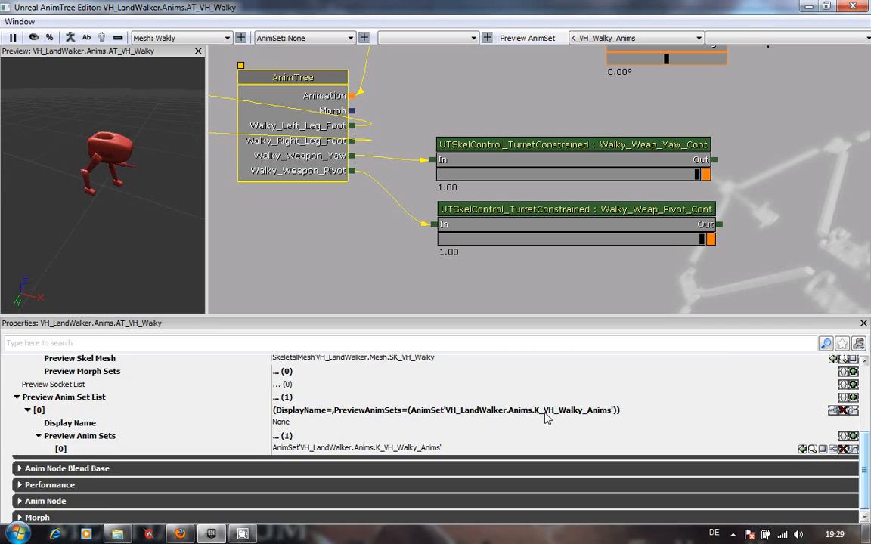
scroll(547, 422, down, 1)
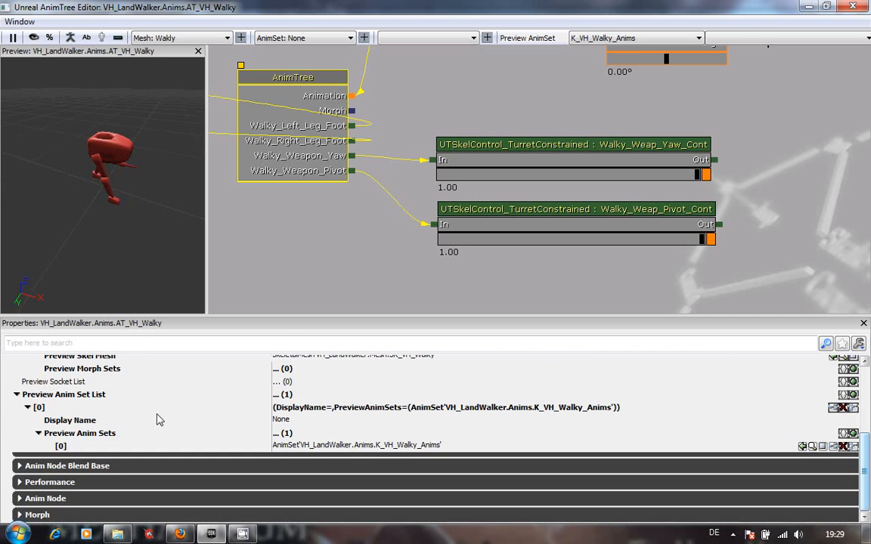
scroll(159, 420, up, 5)
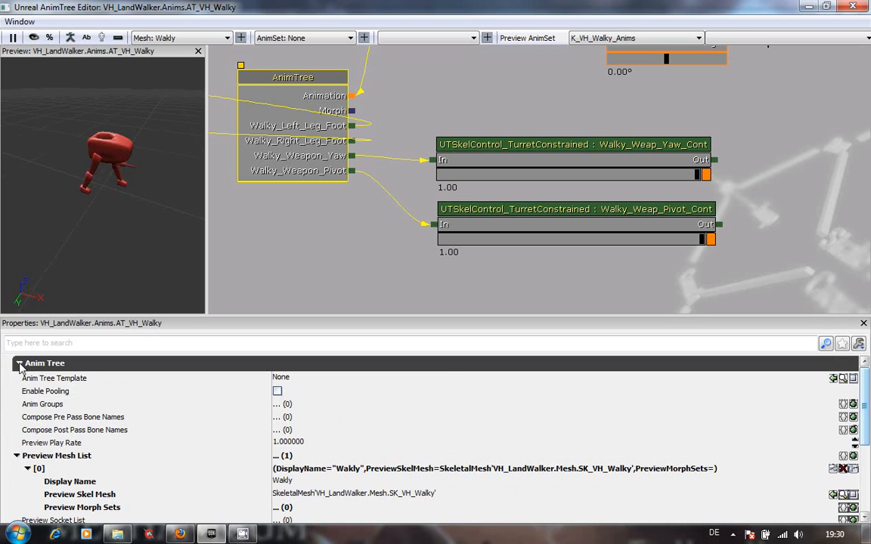
click(19, 364)
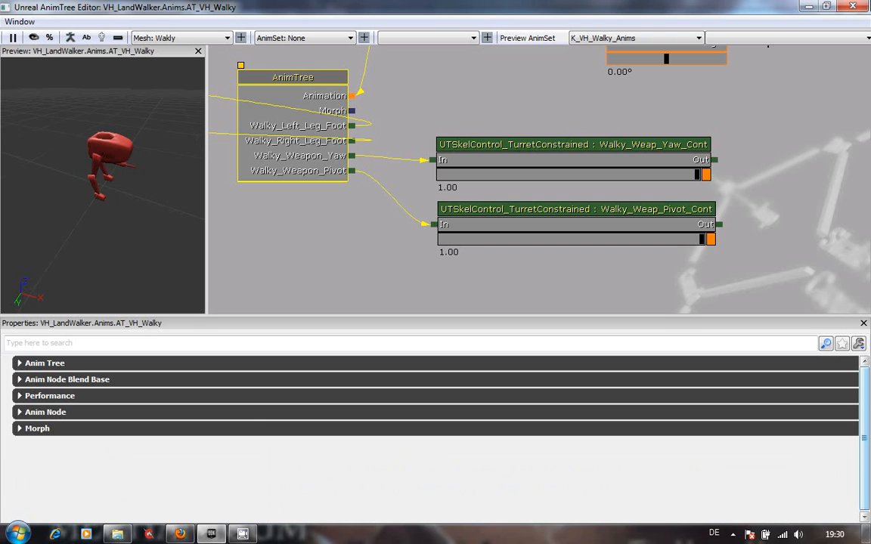
Return to the Content Browser and select the CH_AnimHuman_Tree package in the UT3 Characters folder
click(808, 6)
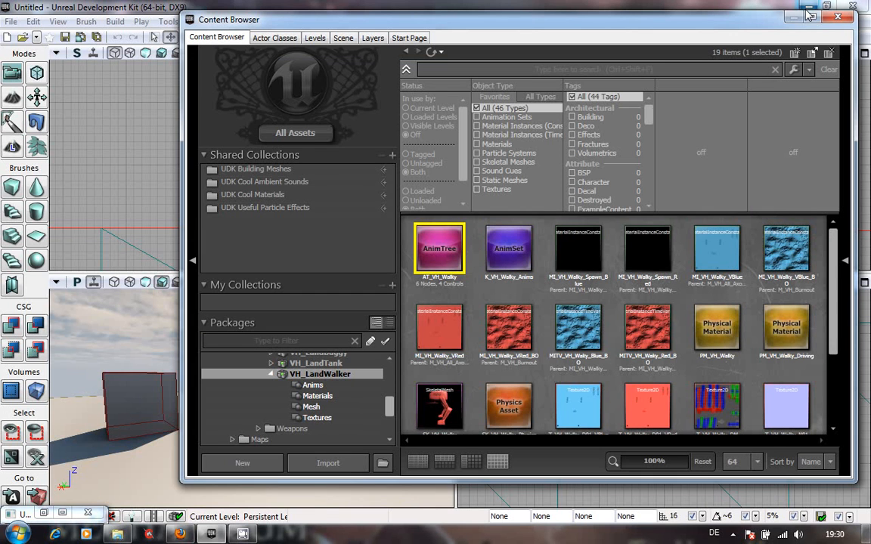
drag(389, 405, 388, 427)
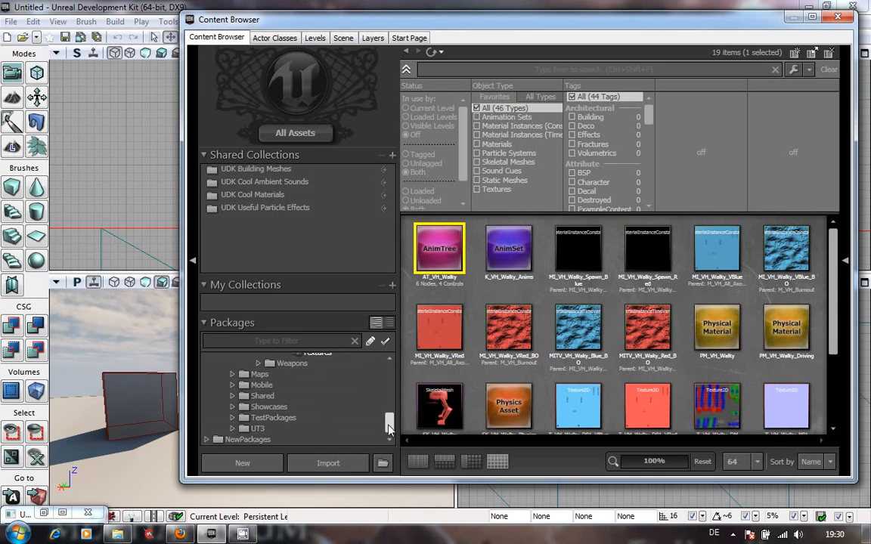
click(232, 428)
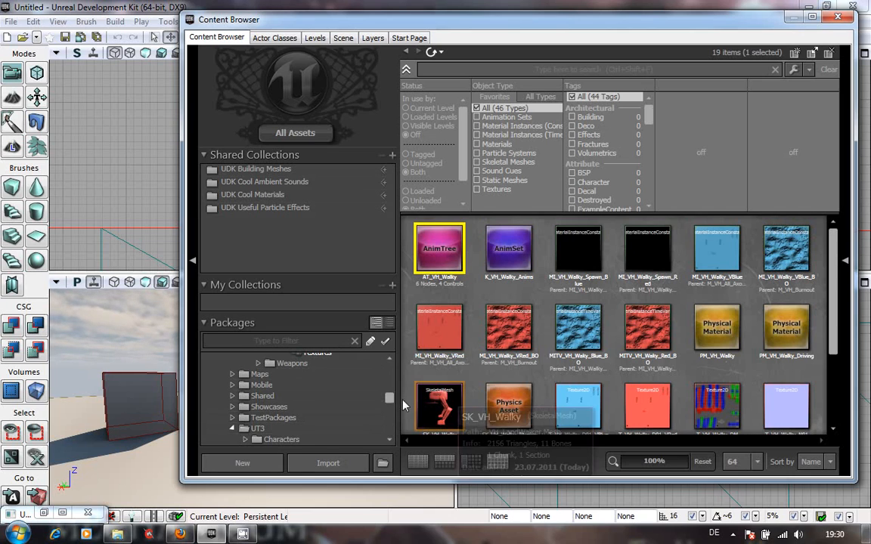
drag(388, 396, 388, 417)
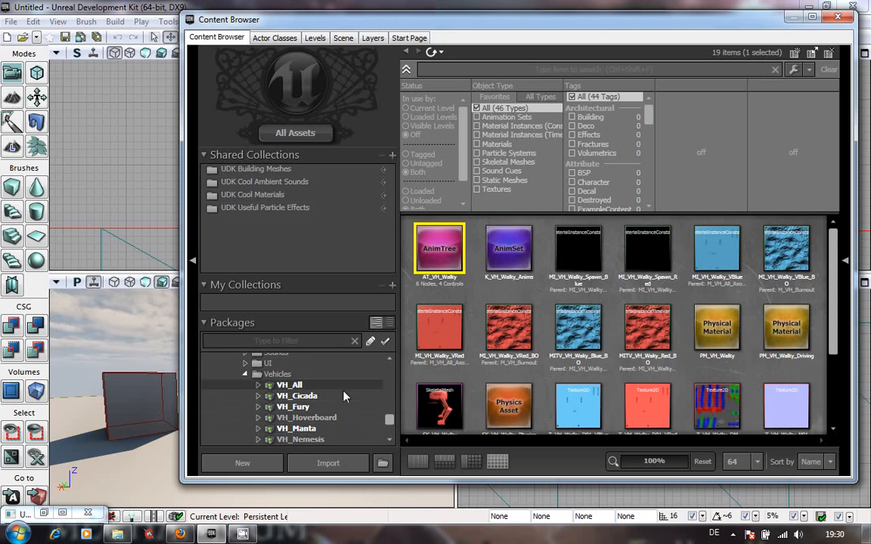
drag(390, 425, 387, 406)
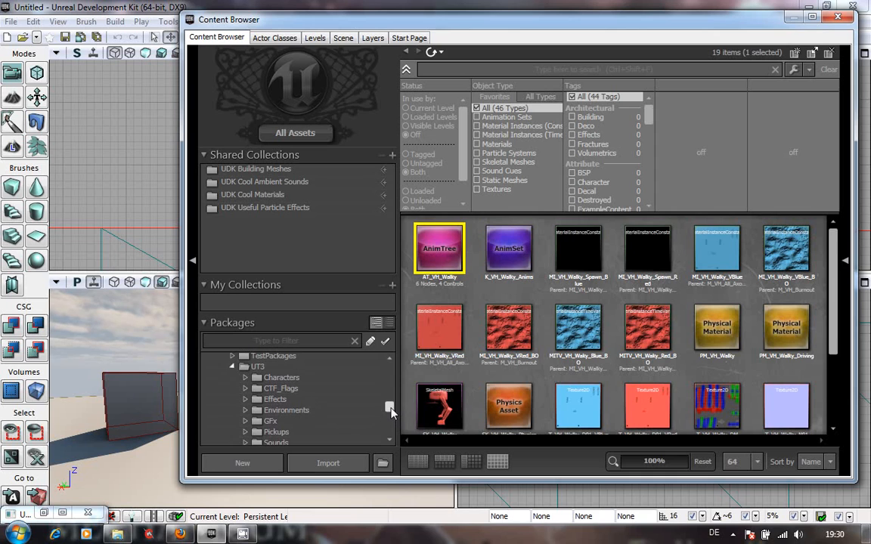
double_click(250, 378)
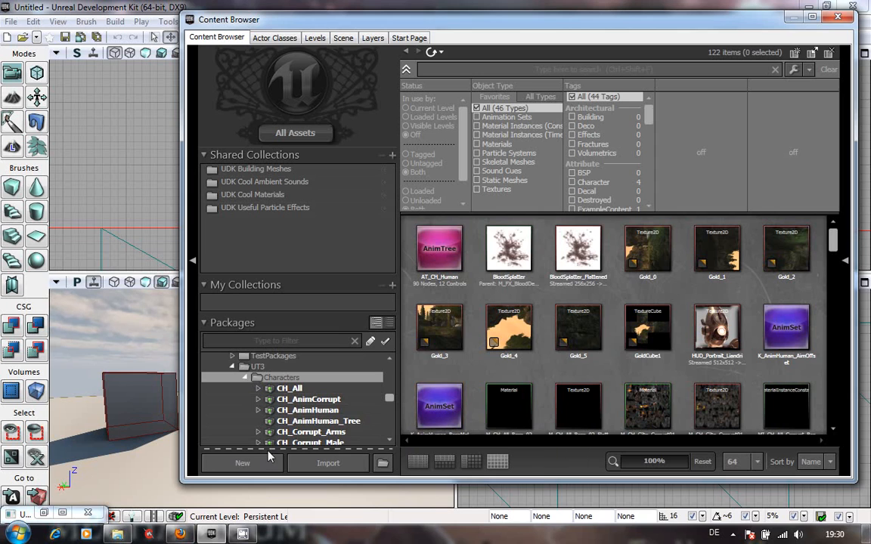
click(301, 421)
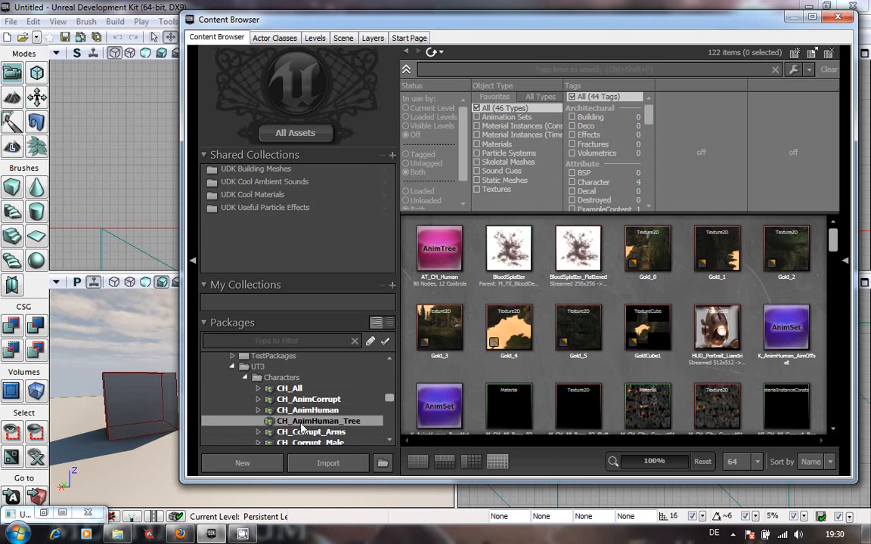
Open the AT_CH_Human AnimTree and examine the layout of its animation nodes and skeletal controls
double_click(432, 253)
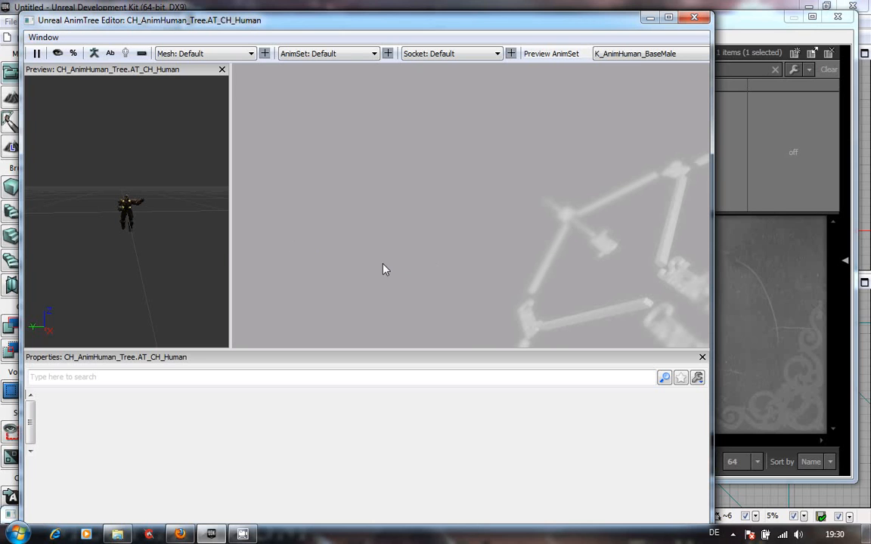
drag(406, 282, 286, 181)
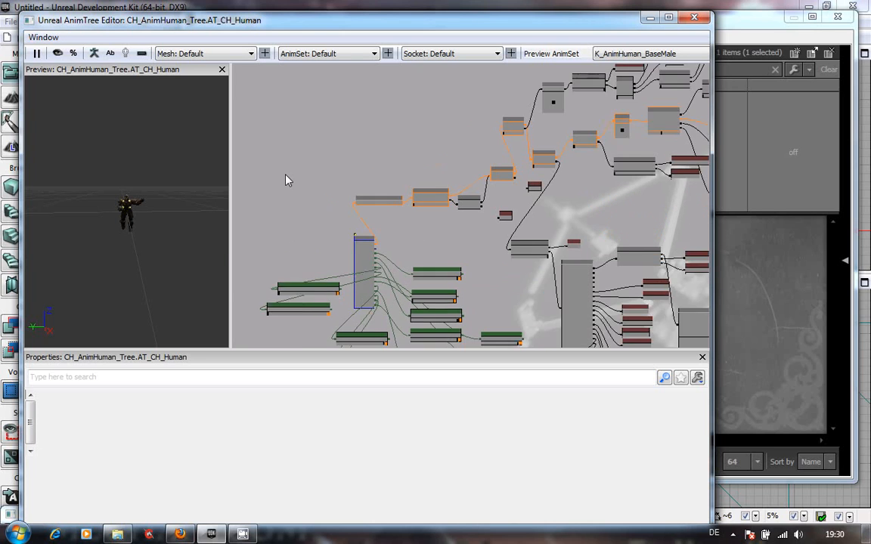
drag(499, 291, 436, 228)
scroll(437, 228, down, 5)
scroll(437, 228, up, 5)
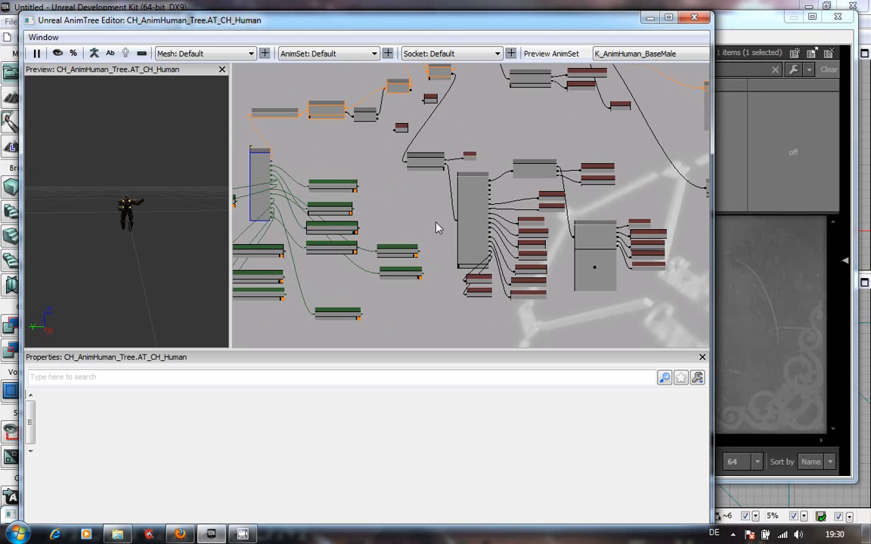
drag(409, 271, 405, 289)
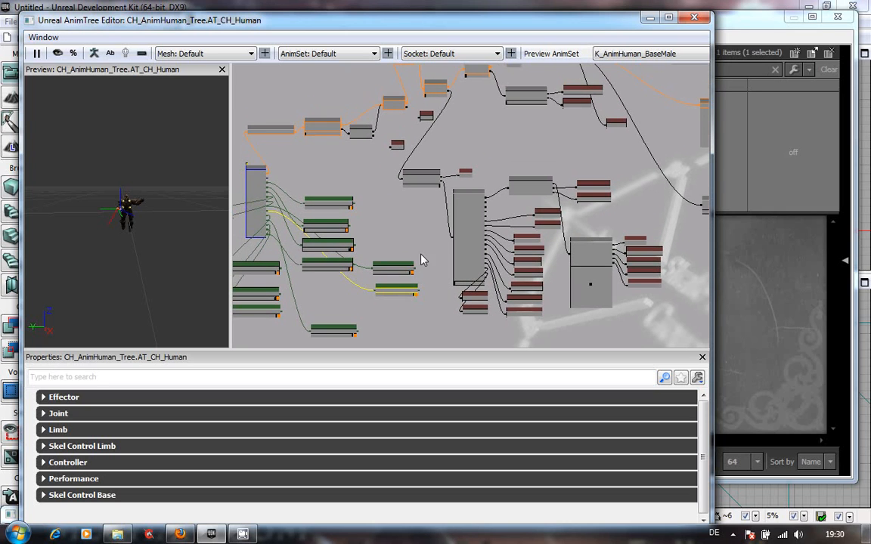
Select the AnimTree root node of AT_CH_Human and trace its links to the skeletal controls and animation branch
drag(402, 219, 476, 248)
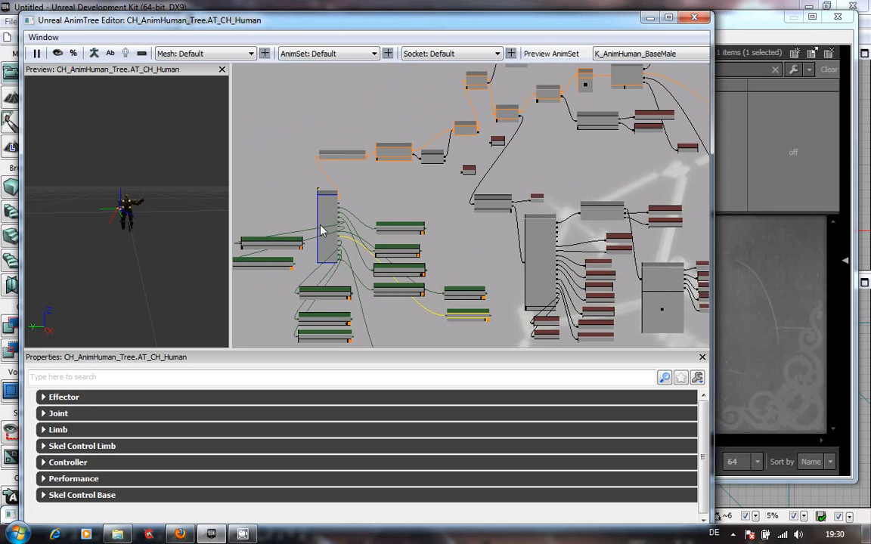
click(326, 223)
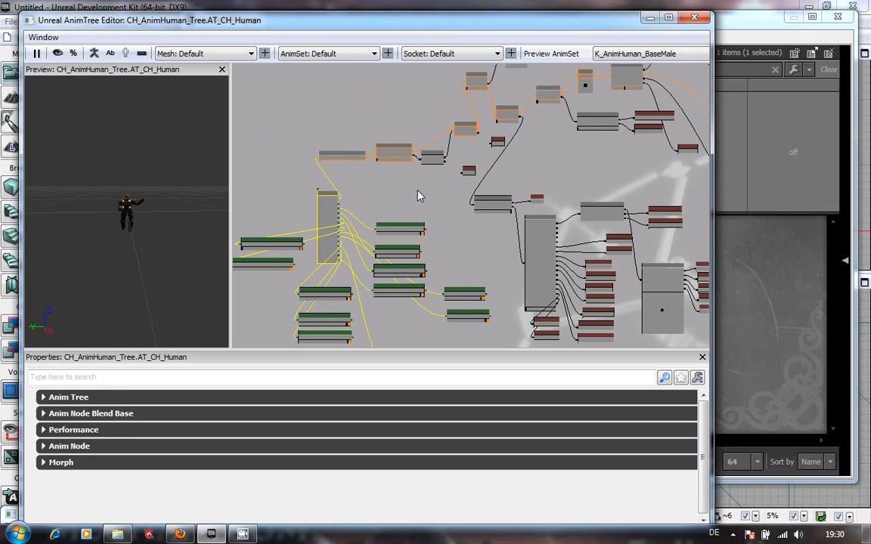
drag(462, 233, 234, 353)
Follow the AT_CH_Human blend nodes from UTAnimBlendByPosture through UTAnimBlendByIdle to the directional crouch animations
scroll(484, 115, up, 5)
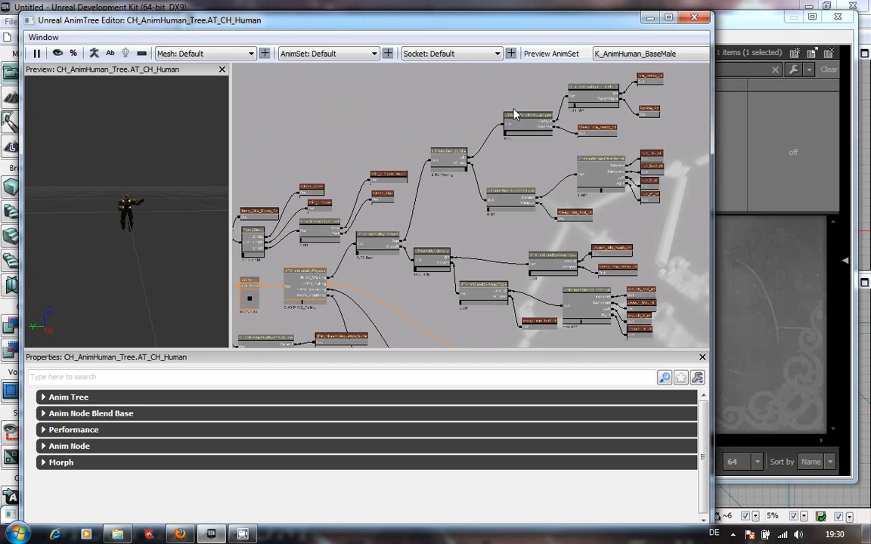
drag(508, 220, 544, 129)
drag(479, 306, 666, 136)
drag(494, 301, 510, 271)
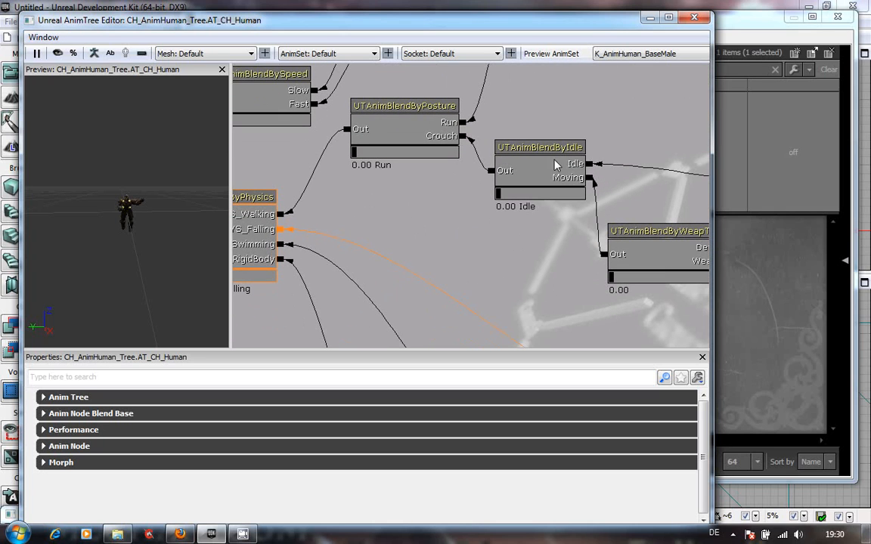
drag(583, 197, 510, 197)
drag(707, 241, 653, 239)
drag(527, 282, 234, 263)
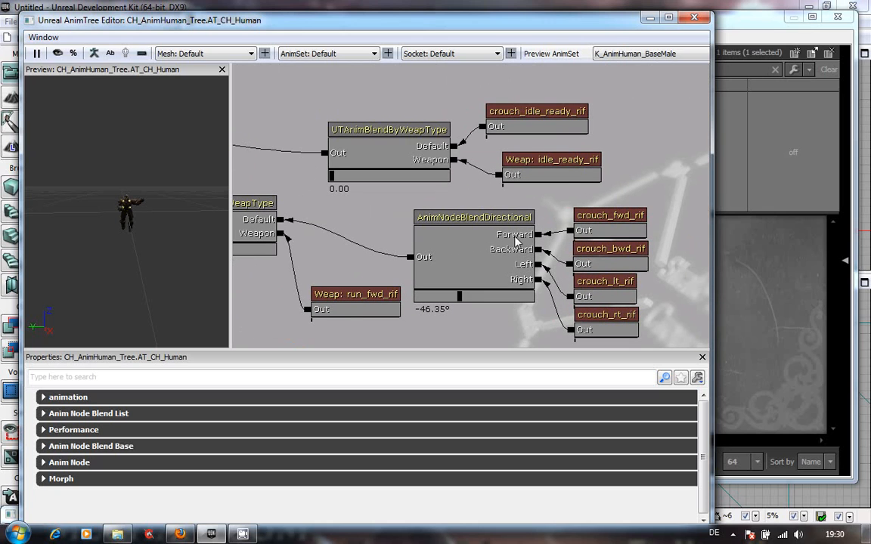
Close the AT_CH_Human tree, accepting the loss of unlinked nodes, and return to the AT_VH_Walky tree of the VH_LandWalker package
click(695, 17)
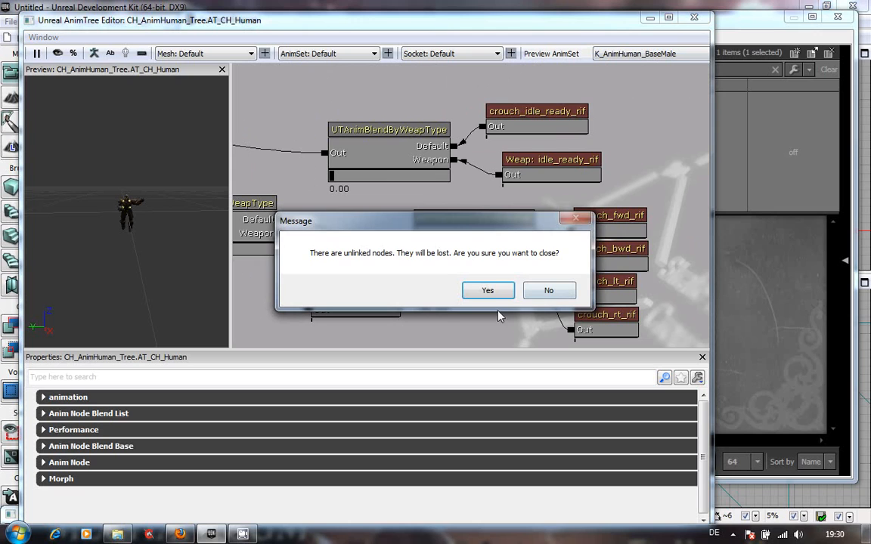
click(488, 290)
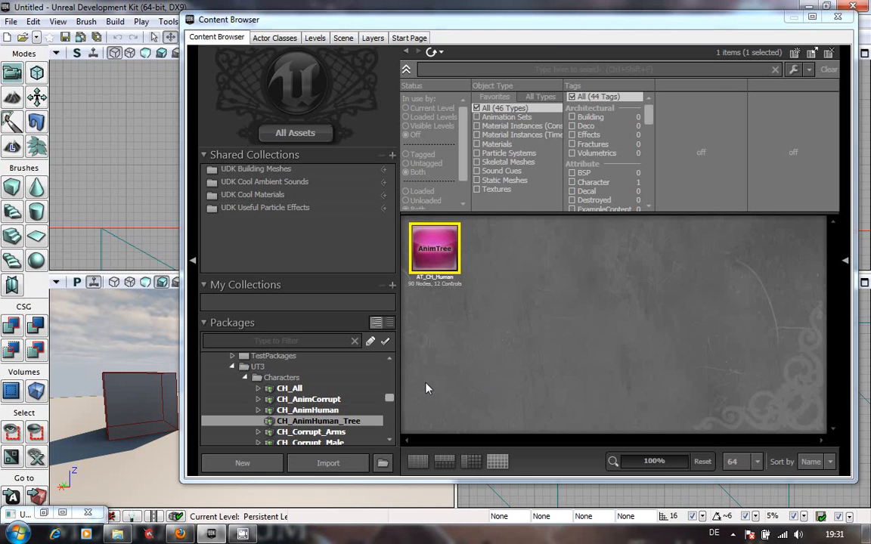
mouse_move(394, 401)
mouse_down()
mouse_move(392, 375)
mouse_move(390, 394)
mouse_up()
click(333, 367)
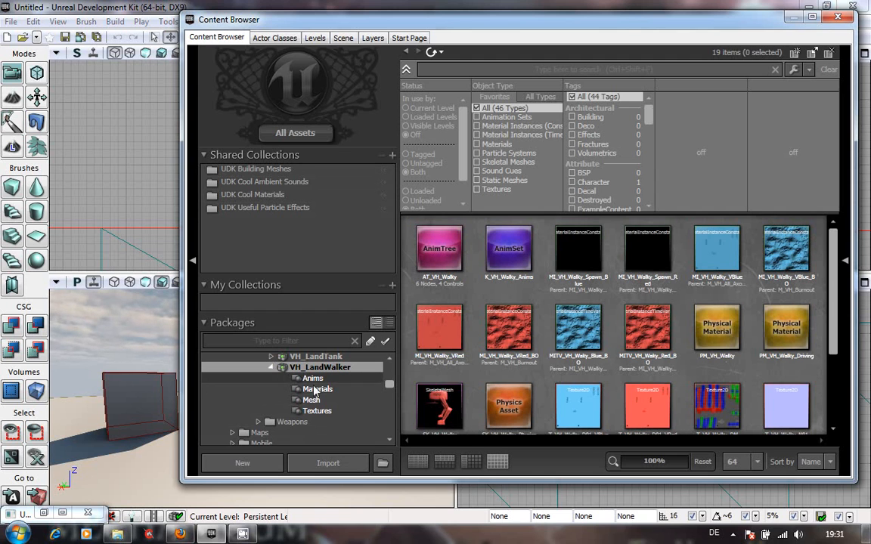
click(50, 511)
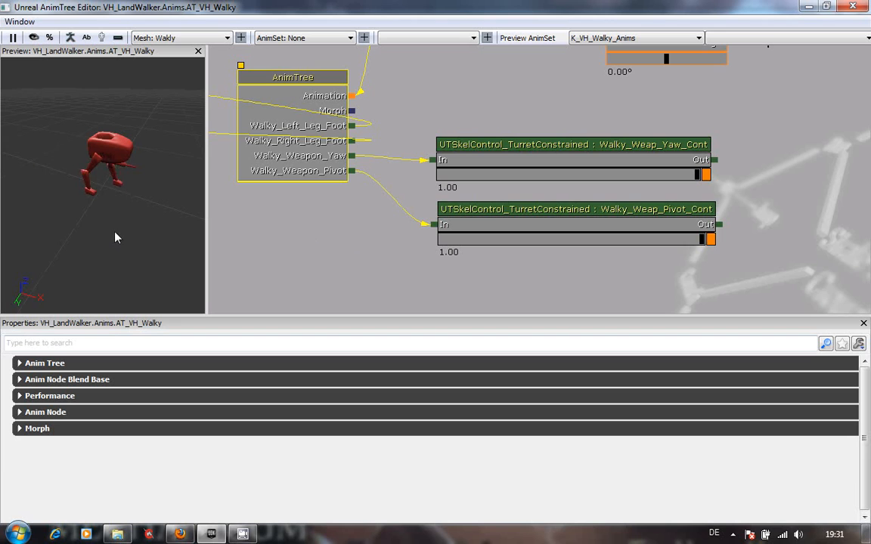
Inspect the Walky_Weap_Yaw_Cont and Walky_Weap_Pivot_Cont turret controls attached to the AnimTree node
drag(351, 237, 277, 209)
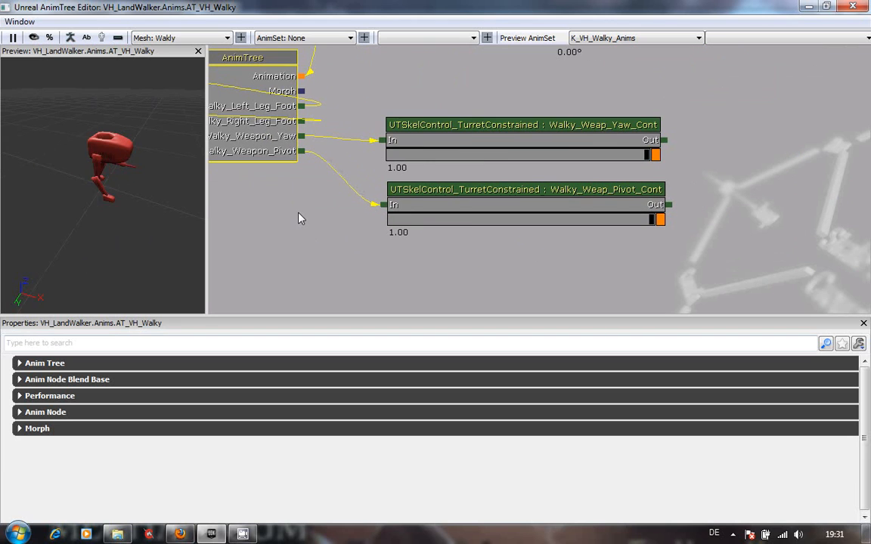
click(569, 135)
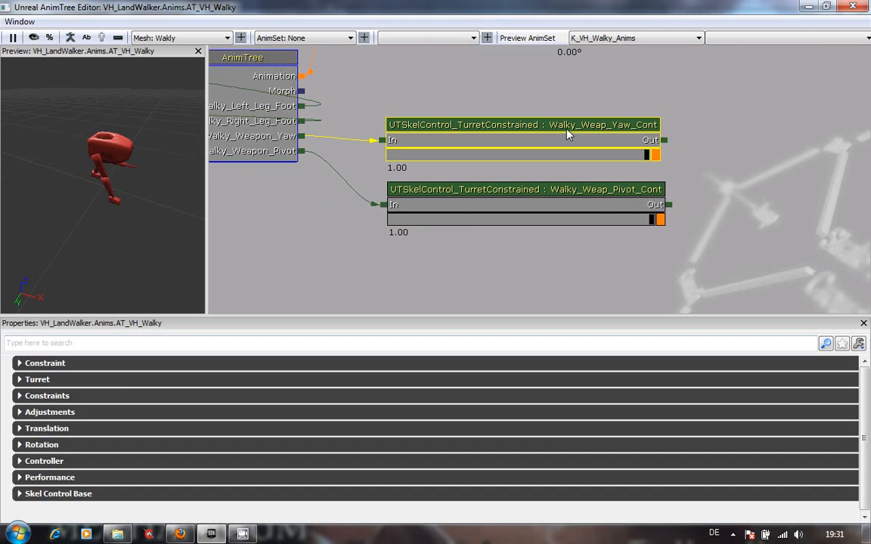
click(539, 197)
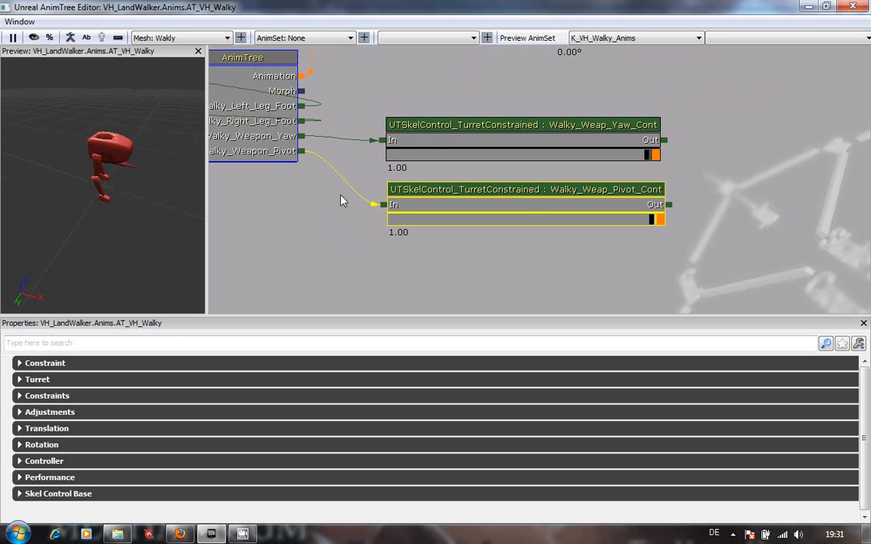
Select the AnimNodeBlendBySpeed node and expand its Anim Node Blend By Speed properties and Constraints list
drag(340, 209, 334, 300)
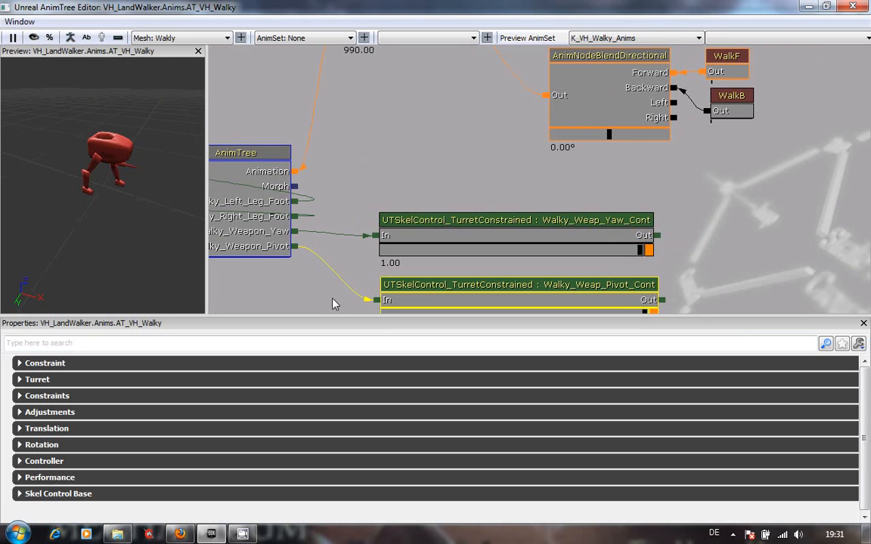
drag(414, 153, 354, 238)
drag(359, 235, 349, 252)
drag(356, 196, 351, 222)
click(314, 130)
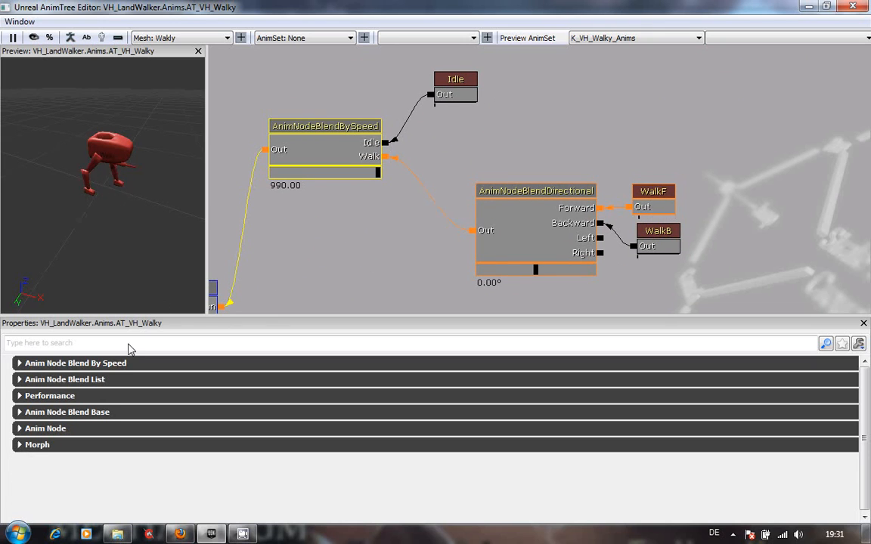
click(19, 364)
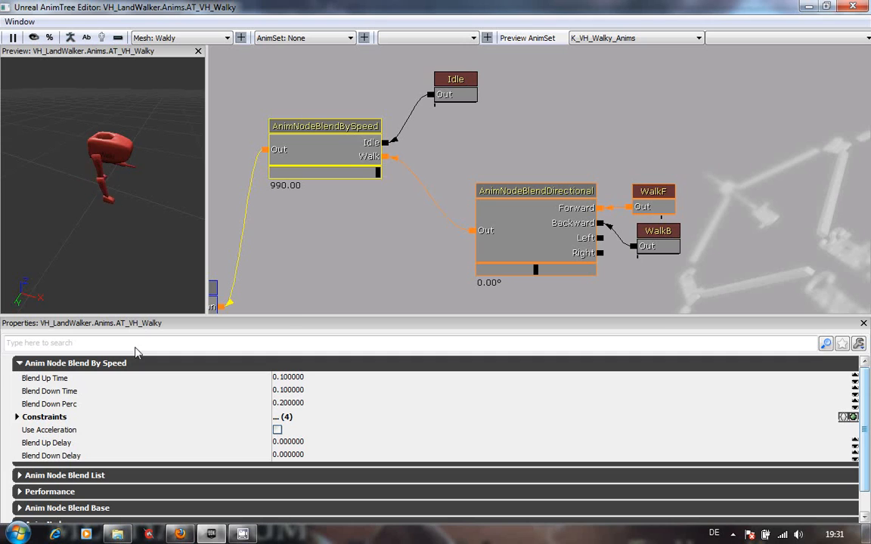
click(17, 417)
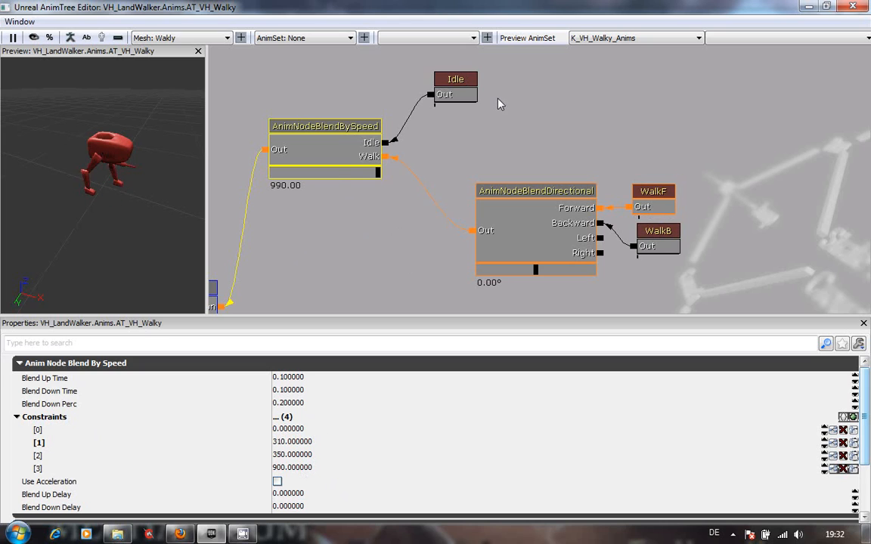
Review the available commands for the AnimNodeBlendBySpeed node and its Idle input, including adding and naming inputs, without applying any
right_click(373, 150)
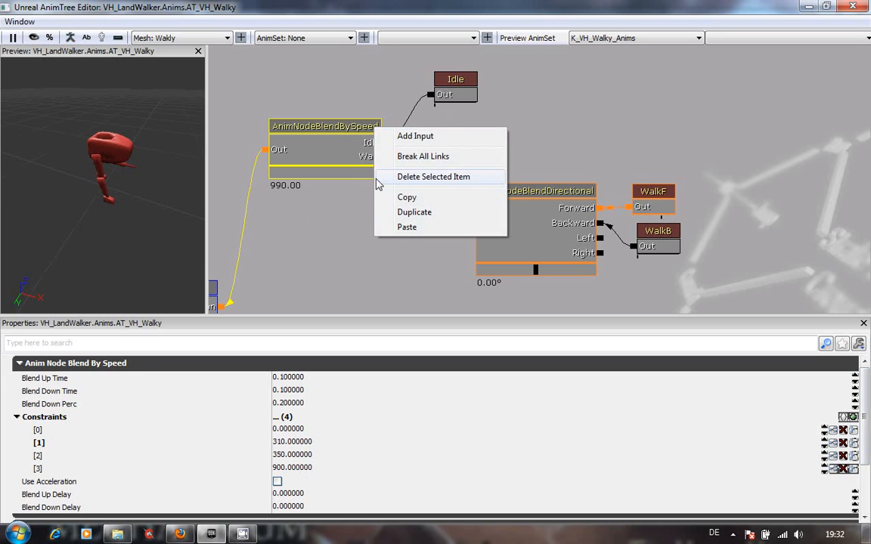
click(340, 192)
right_click(388, 144)
click(383, 143)
right_click(384, 142)
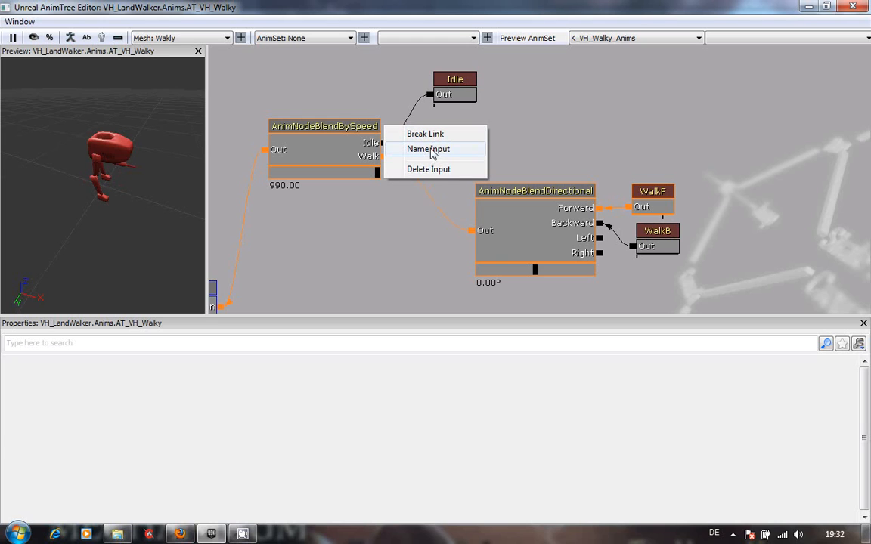
click(371, 255)
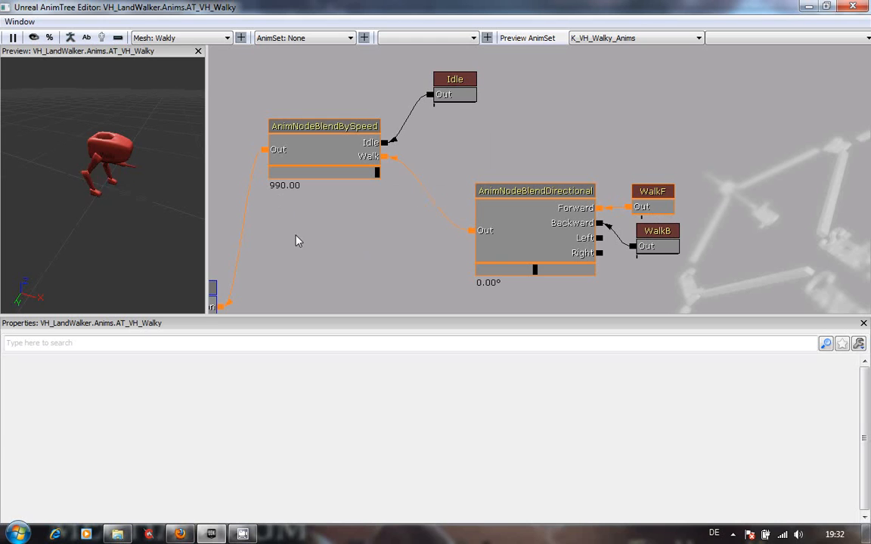
Compare the AnimNodeBlendBySpeed node with its linked Idle sequence and review its Constraints again
click(342, 165)
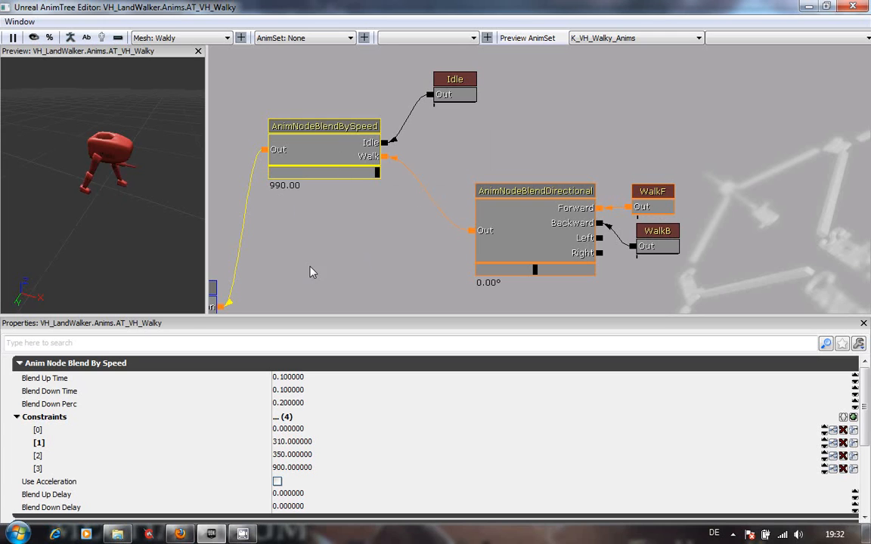
click(454, 85)
click(306, 132)
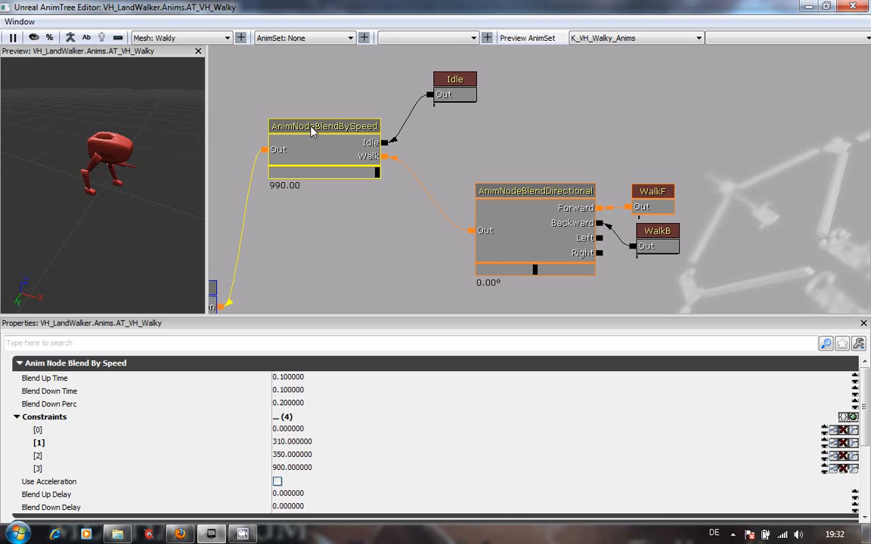
Browse the new animation node types, including the BlendBy category, without adding a node
right_click(343, 204)
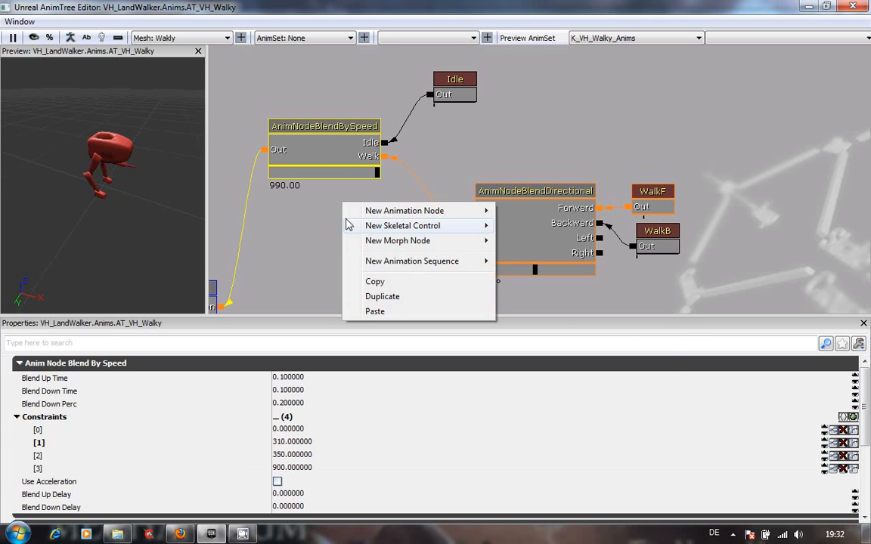
mouse_move(430, 216)
click(258, 215)
right_click(313, 186)
mouse_move(405, 195)
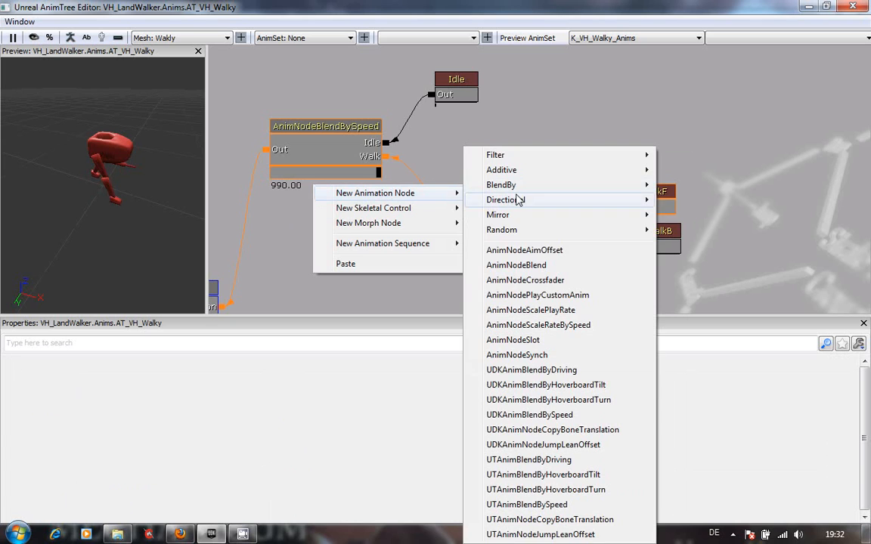
mouse_move(565, 187)
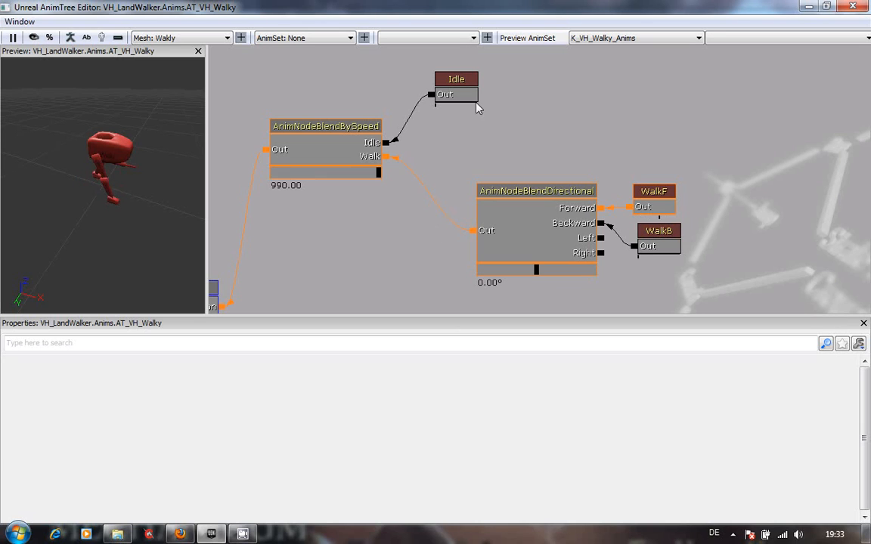
Inspect the Idle node's UDKAnim Node Sequence and Anim Node Sequence properties, including Playing and Looping, and deselect the node
click(459, 92)
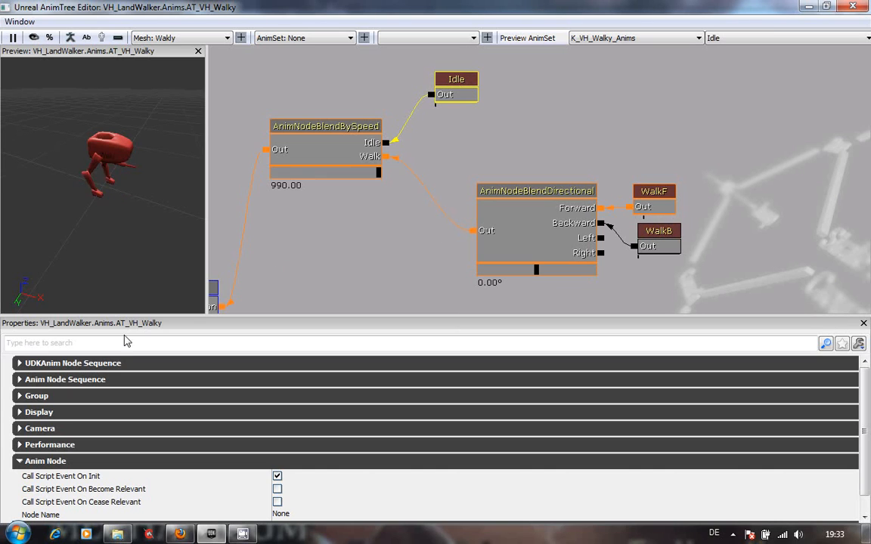
click(20, 363)
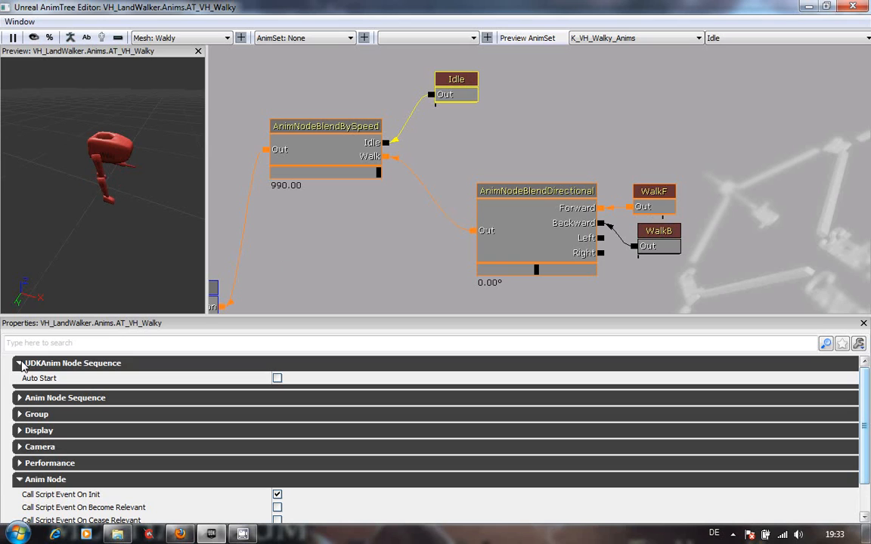
click(20, 363)
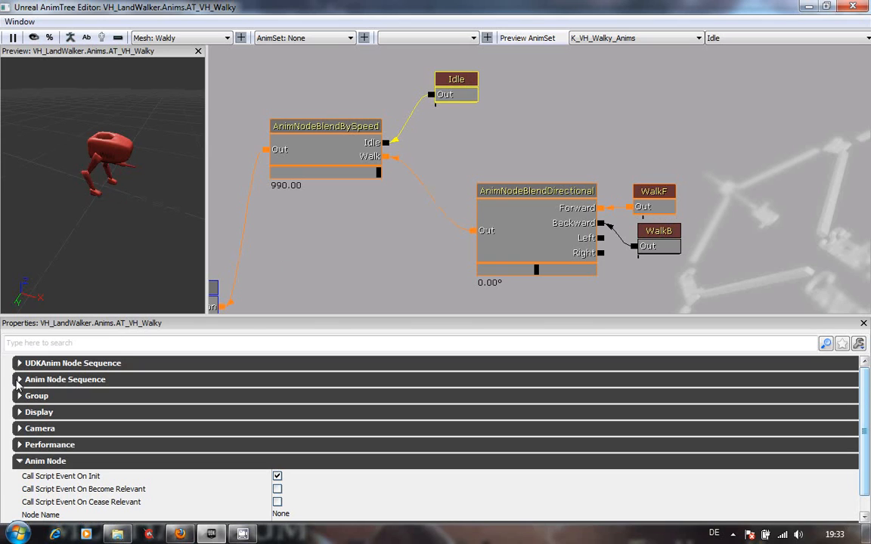
click(19, 380)
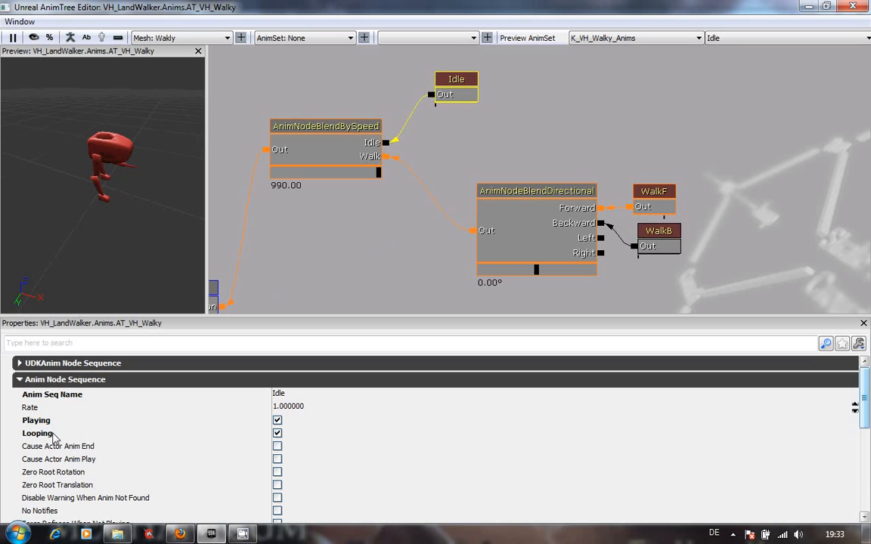
click(277, 435)
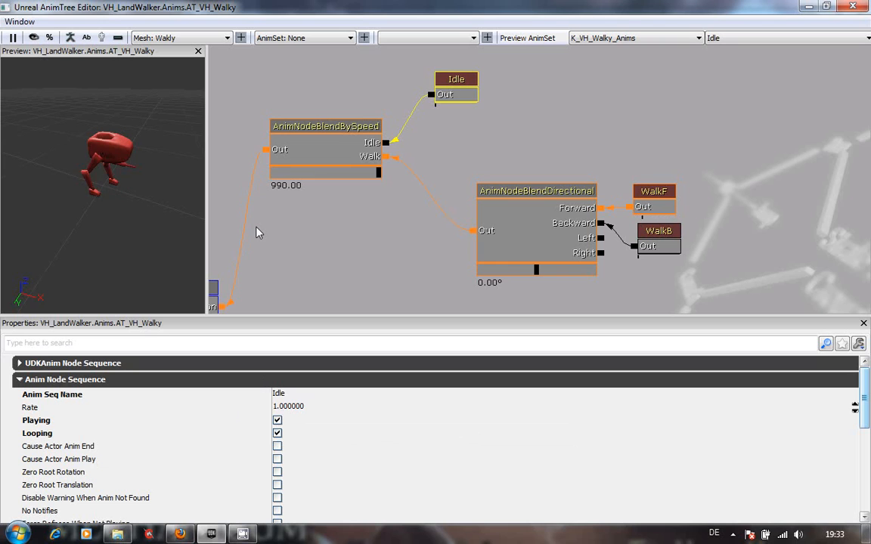
click(466, 156)
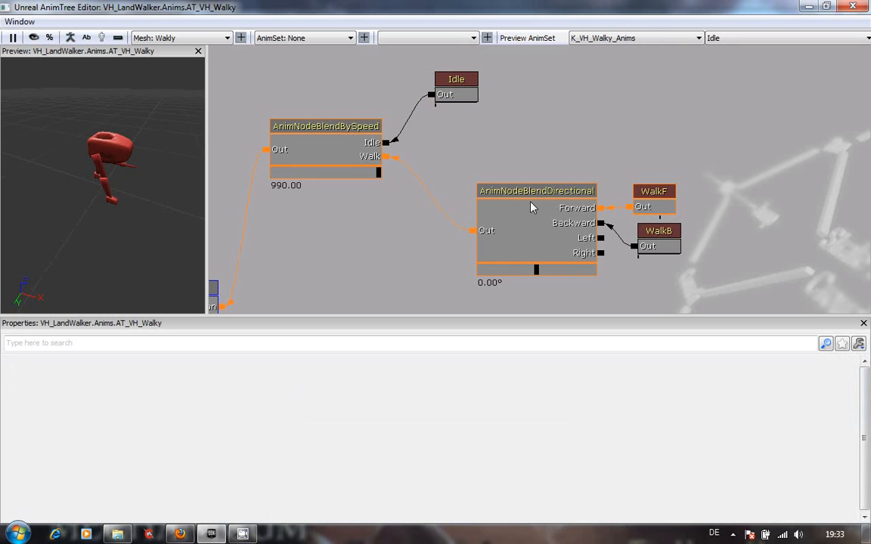
Inspect the AnimNodeBlendDirectional node's Anim Node Blend Directional, Anim Node Blend Base and Performance properties
click(527, 194)
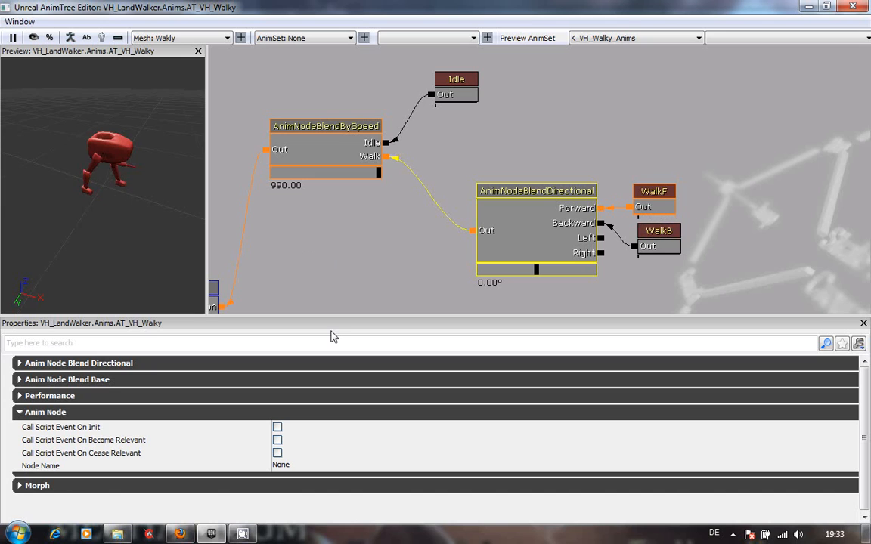
click(20, 364)
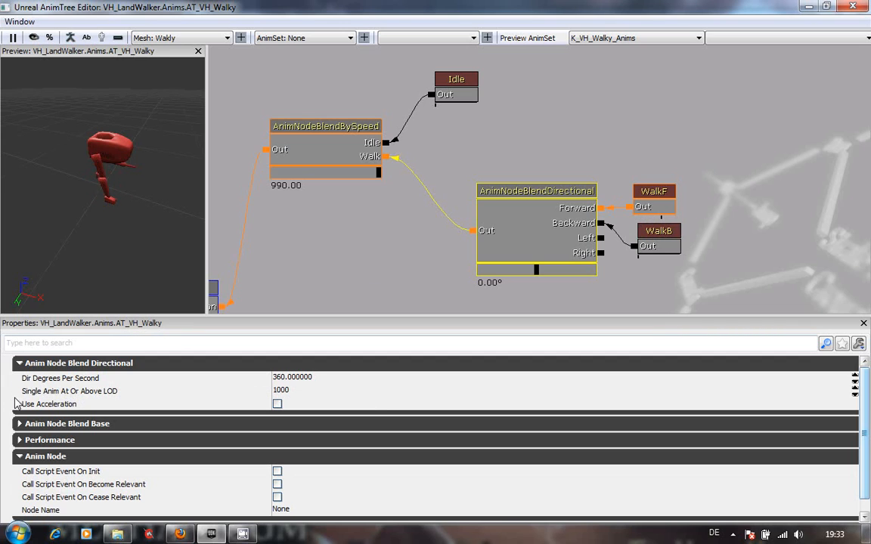
click(20, 364)
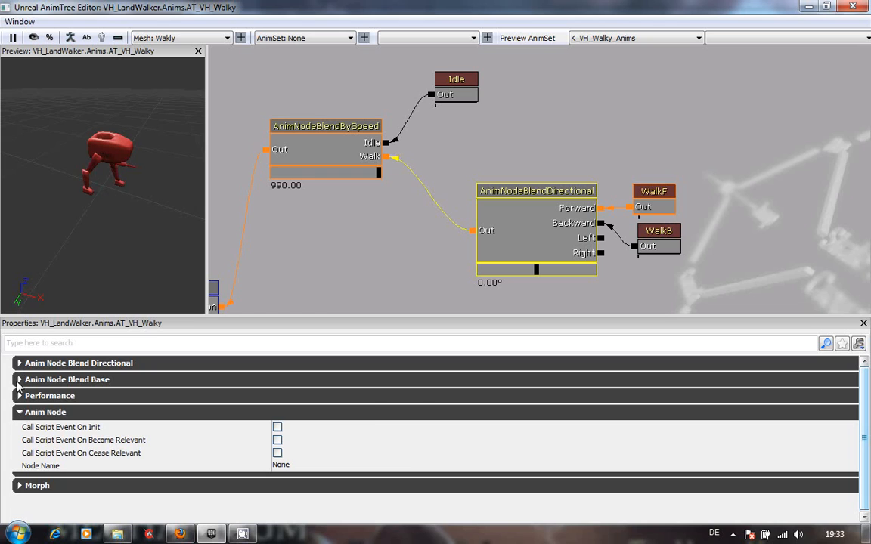
click(20, 380)
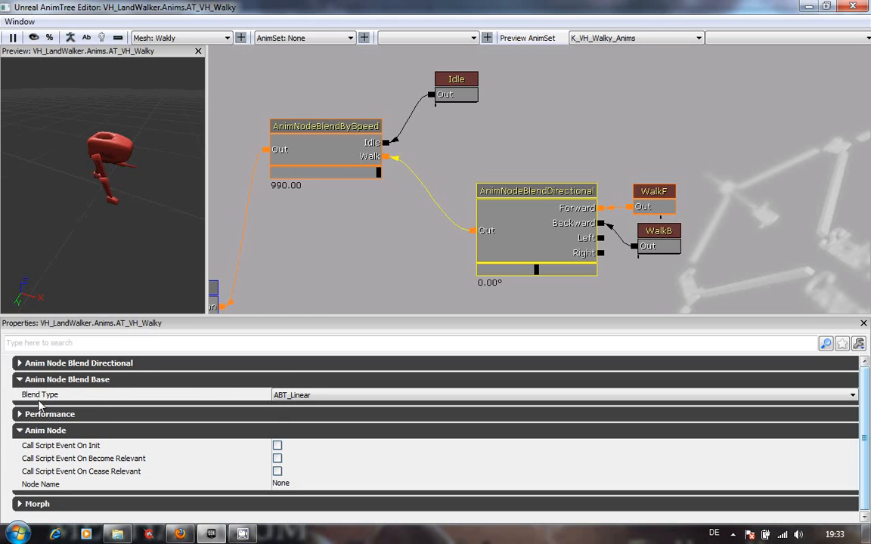
click(19, 379)
click(20, 397)
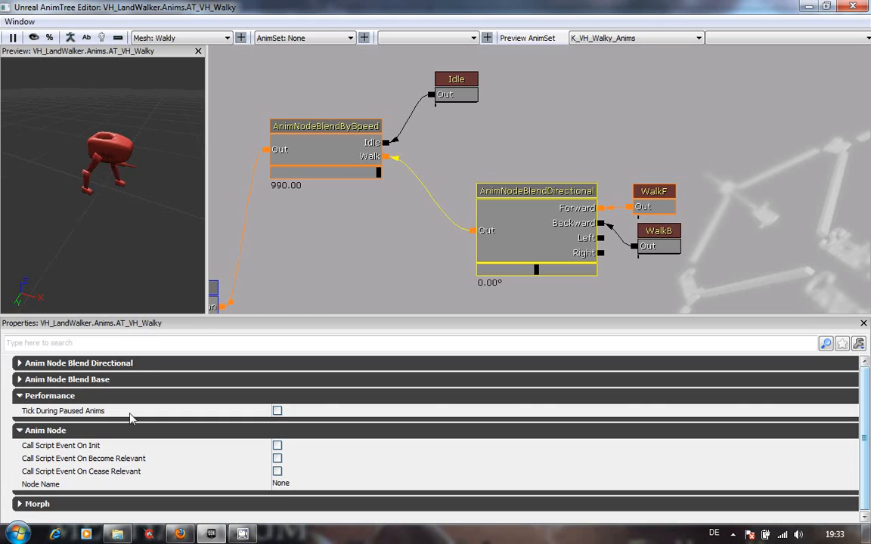
Inspect the AnimNodeBlendDirectional node's Anim Node, Morph and Performance properties, then its Blend Type and Anim Node Blend Directional settings again
click(20, 396)
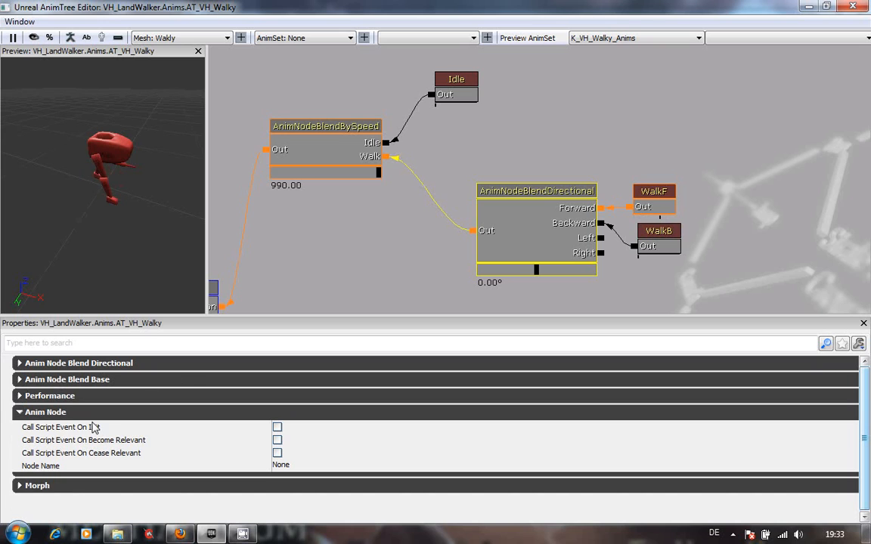
click(19, 413)
click(19, 412)
click(20, 486)
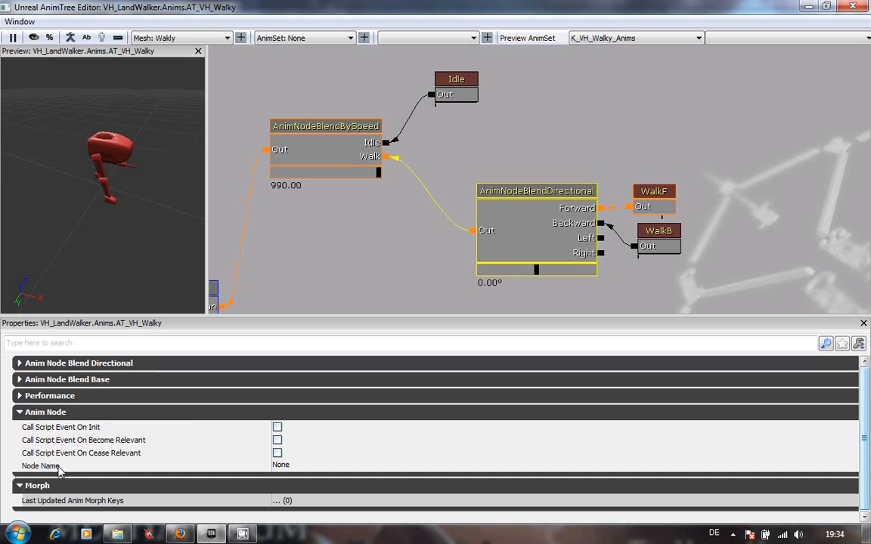
click(20, 485)
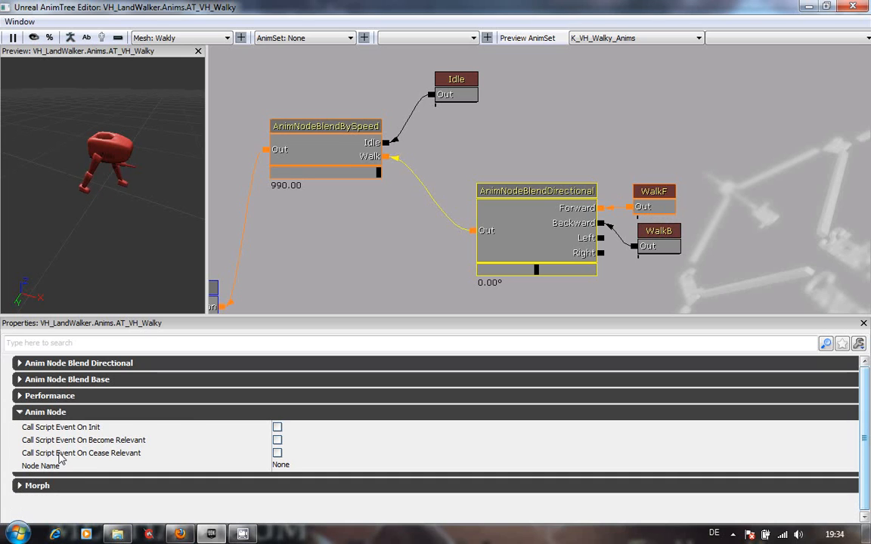
click(19, 413)
click(19, 396)
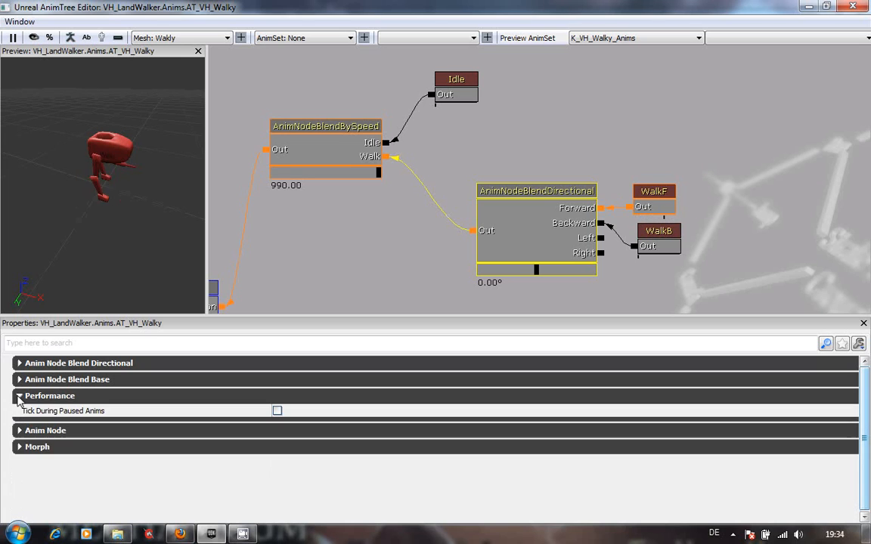
click(19, 380)
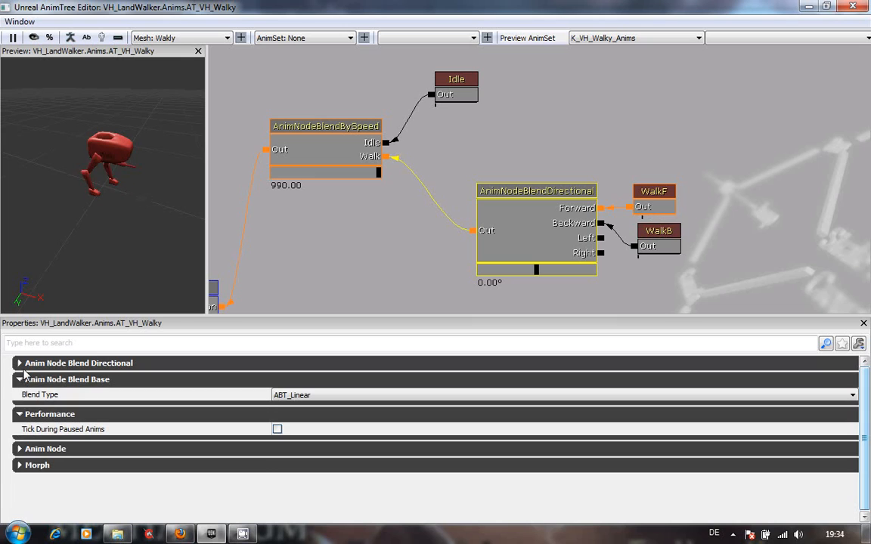
click(20, 363)
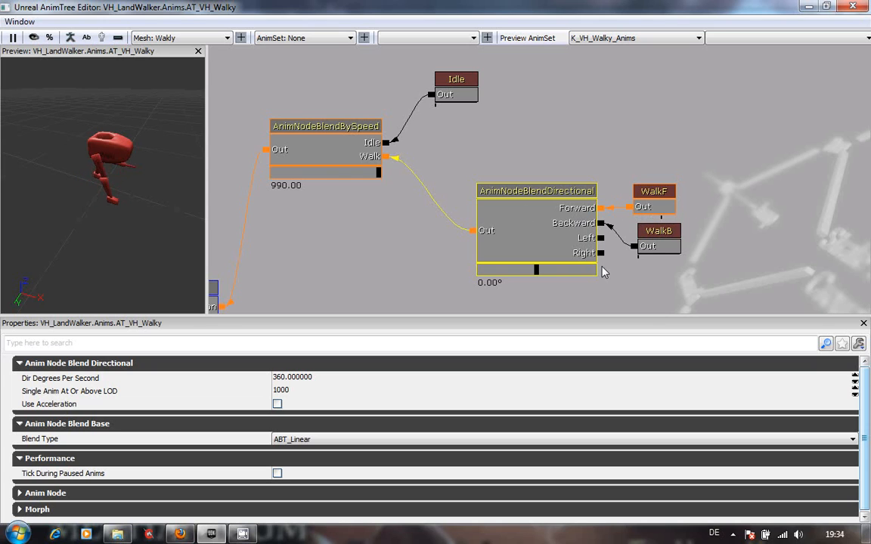
Add a second AnimNodeBlendDirectional node below AnimNodeBlendBySpeed to show its inputs, and delete it again
right_click(338, 204)
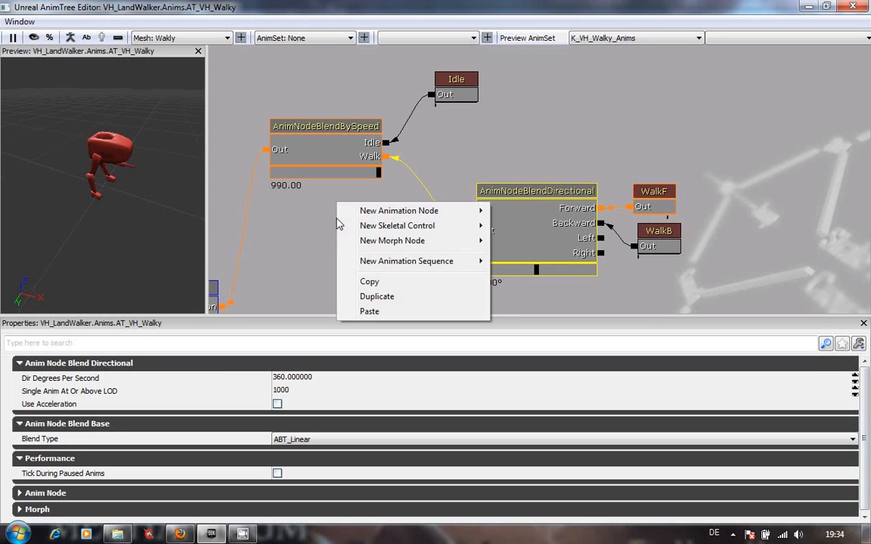
mouse_move(436, 211)
click(259, 261)
right_click(263, 240)
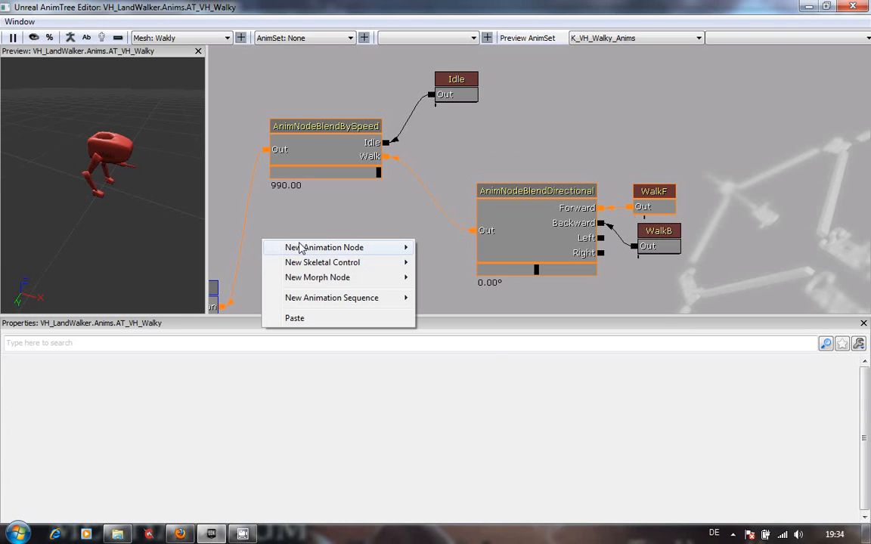
mouse_move(311, 248)
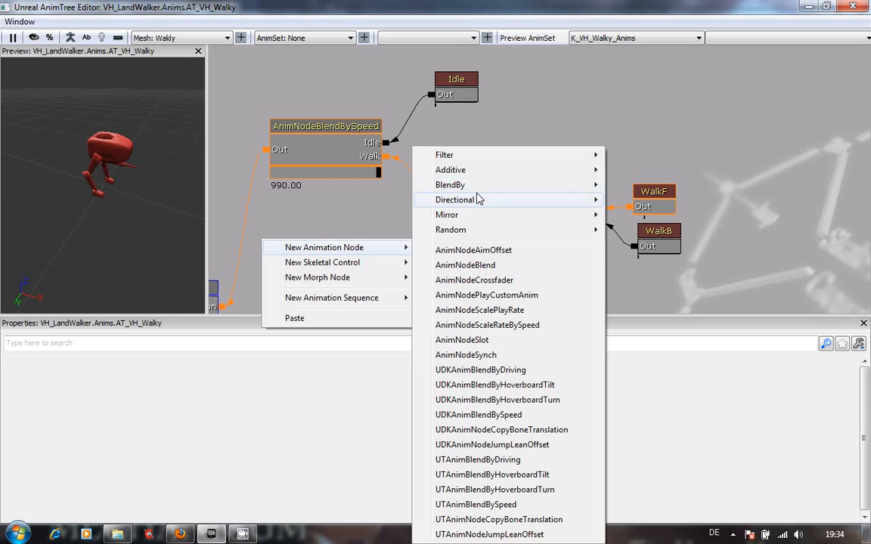
mouse_move(478, 200)
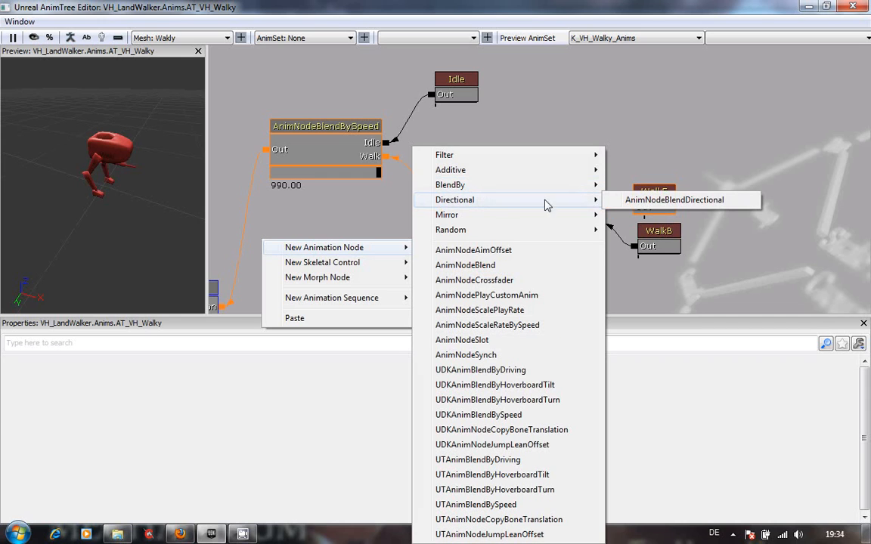
click(642, 199)
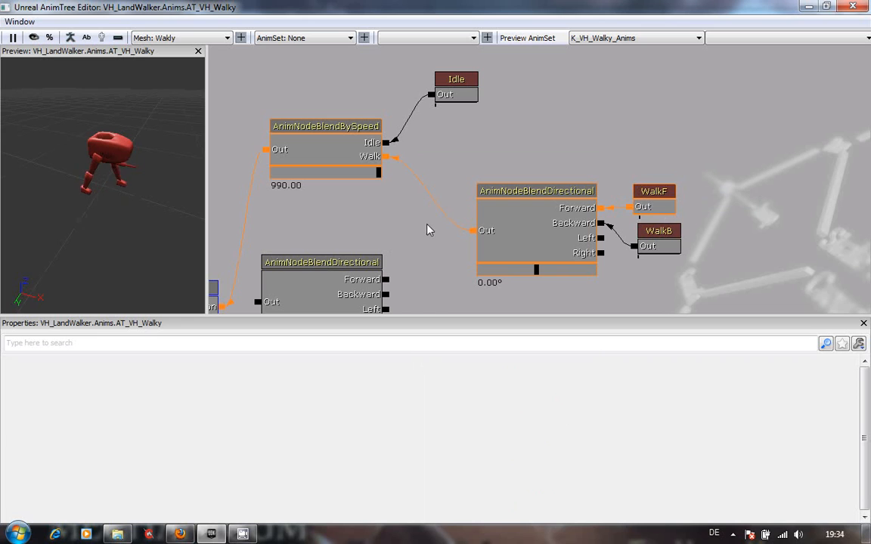
click(327, 263)
drag(386, 232, 381, 159)
drag(347, 224, 363, 206)
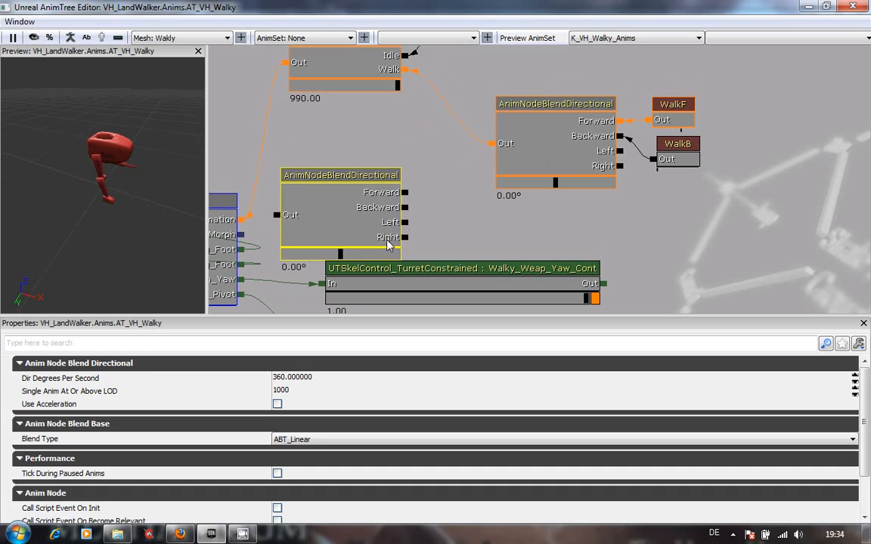
key(Delete)
Select the WalkF sequence, add an AnimNodeBlend node below WalkB to show its properties, and delete the new node
click(684, 111)
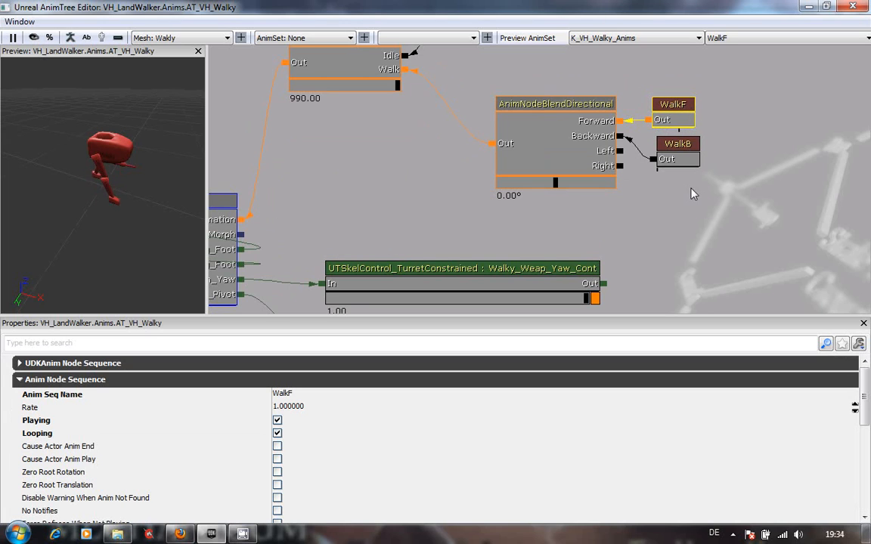
right_click(667, 248)
mouse_move(735, 240)
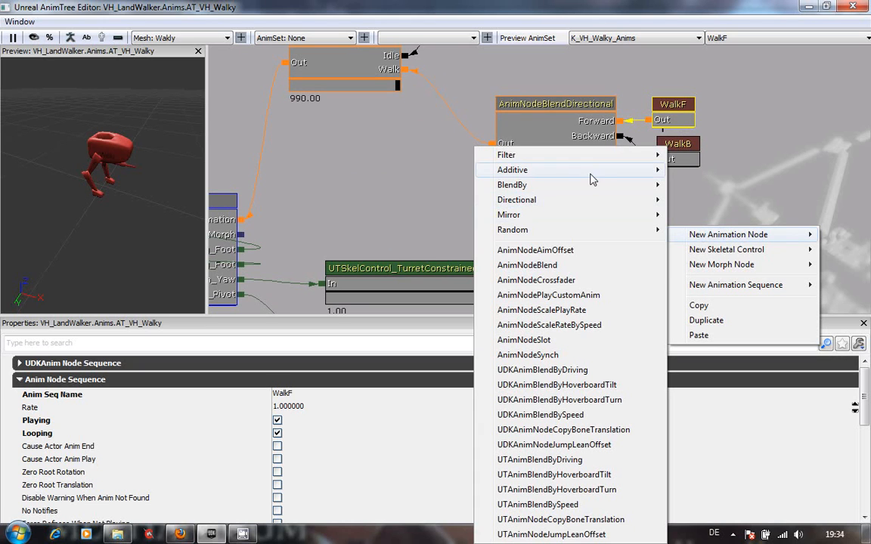
click(603, 266)
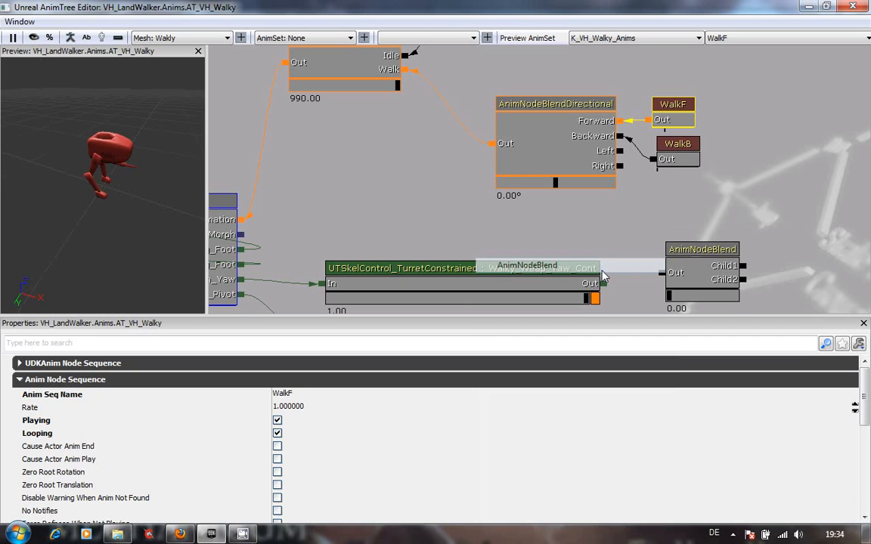
click(718, 252)
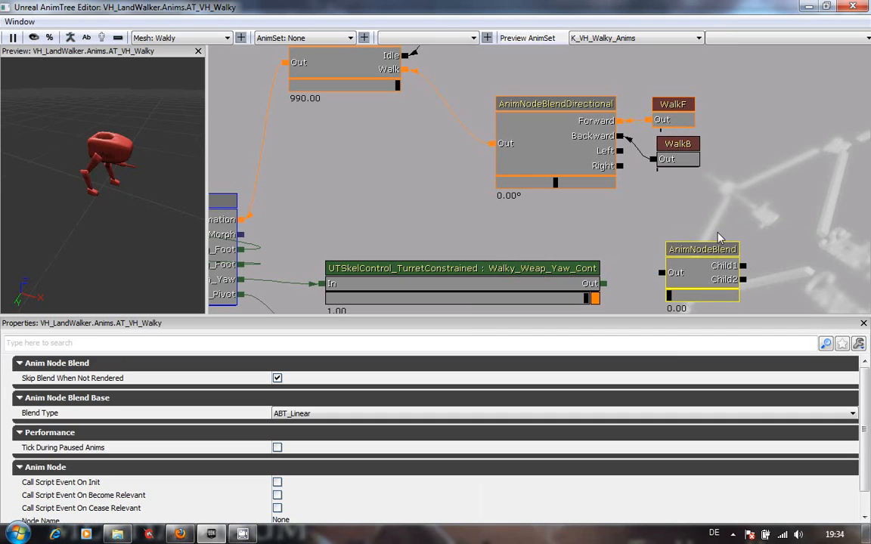
key(Delete)
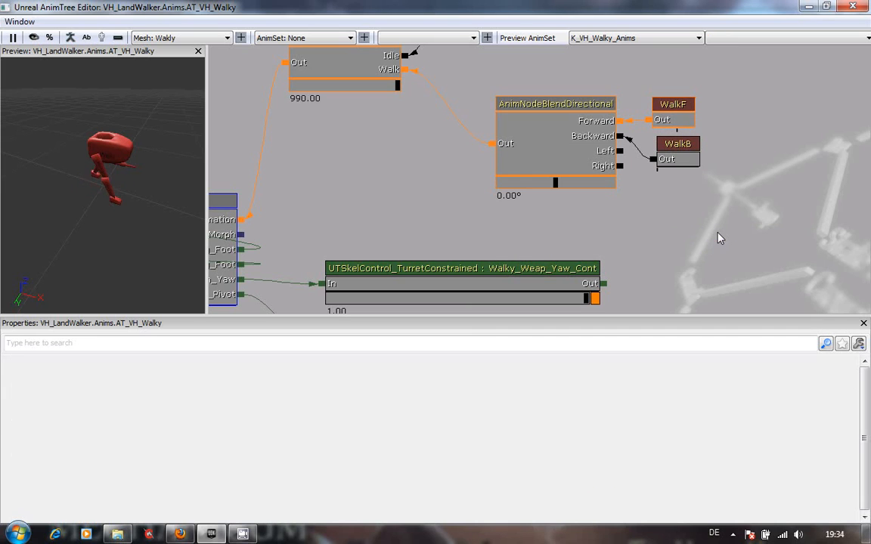
Add an AnimNodeSequence node below AnimNodeBlendDirectional, compare its properties with the WalkB node's, and delete it
right_click(625, 202)
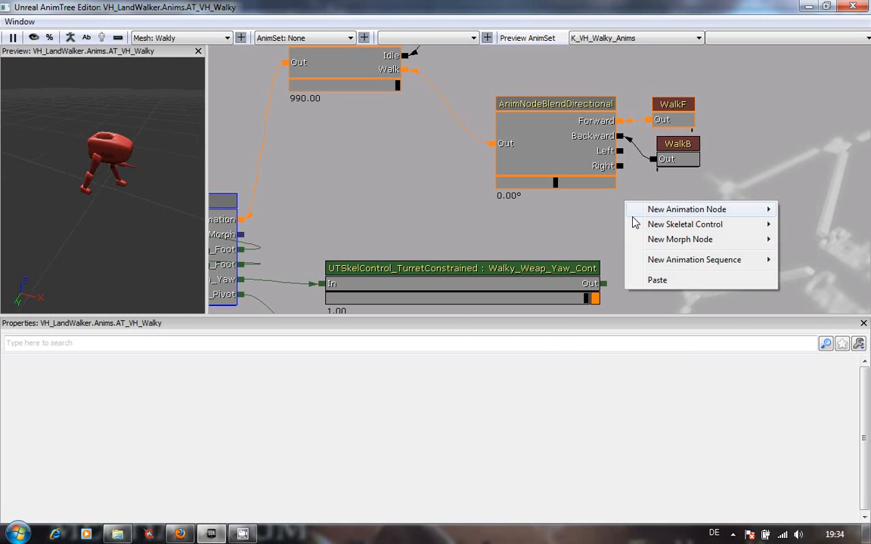
mouse_move(689, 265)
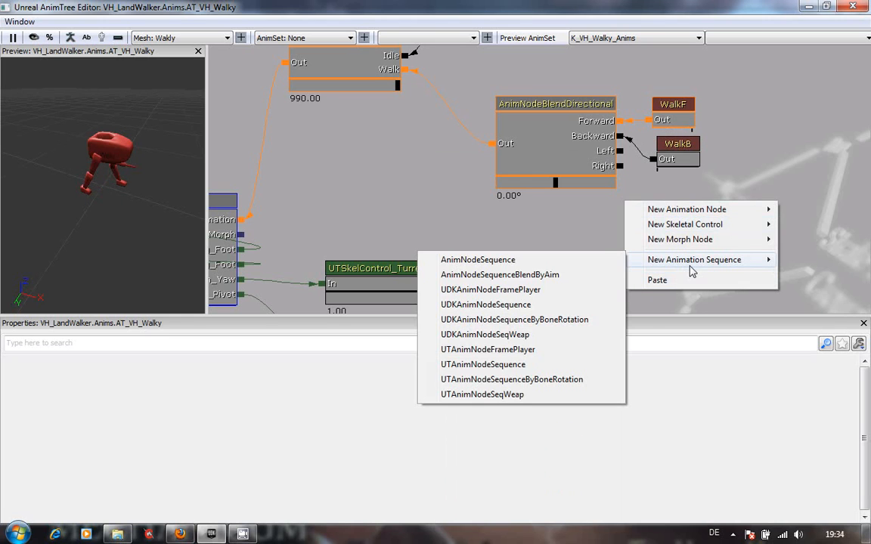
click(469, 259)
click(653, 226)
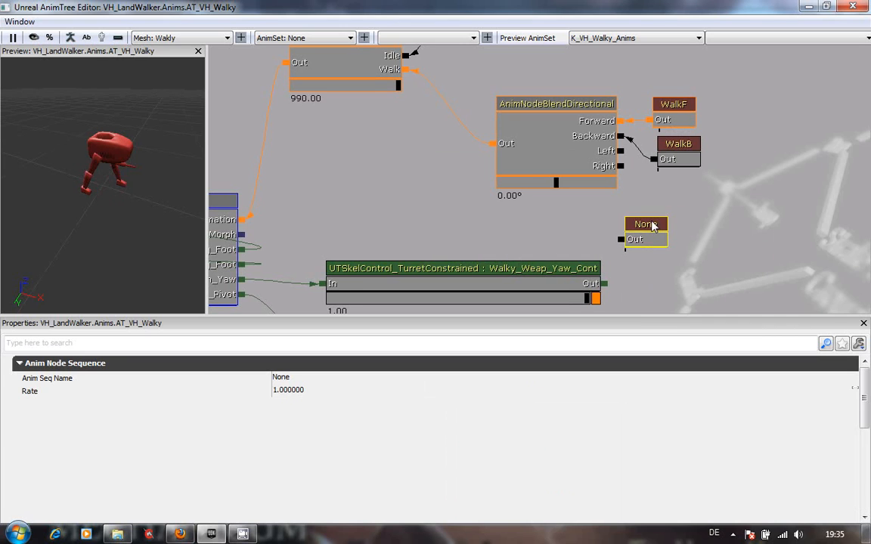
click(680, 158)
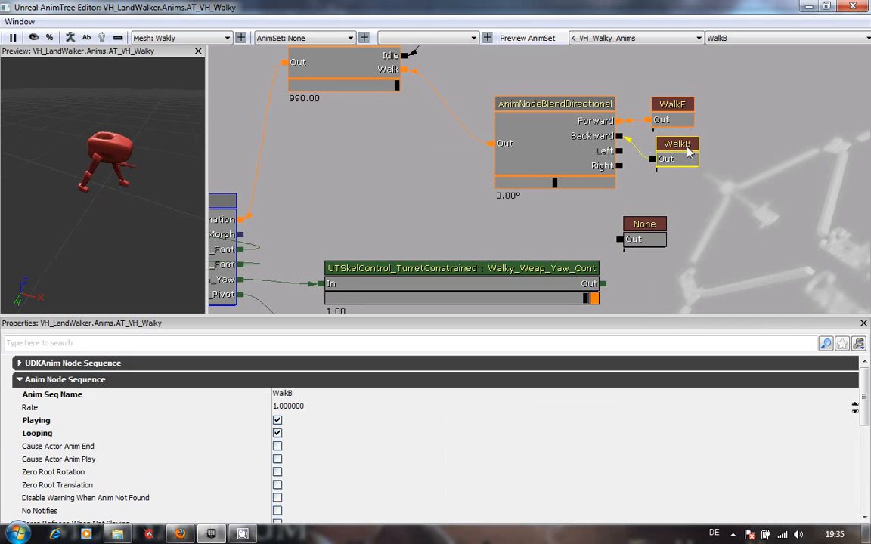
click(639, 227)
scroll(862, 391, down, 1)
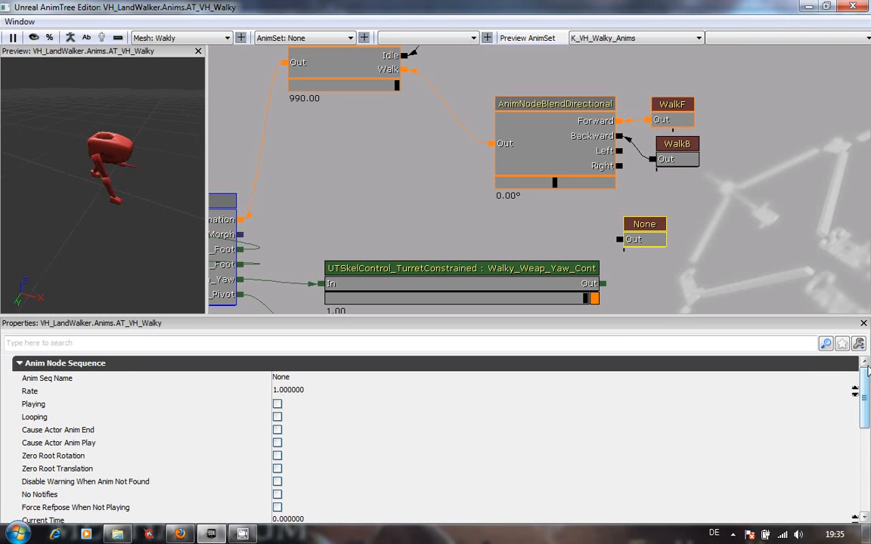
scroll(867, 368, down, 3)
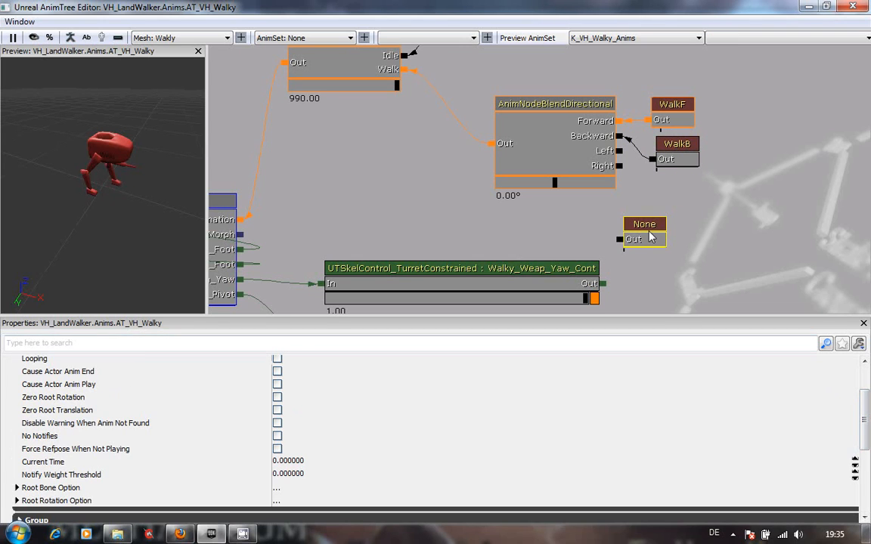
key(Delete)
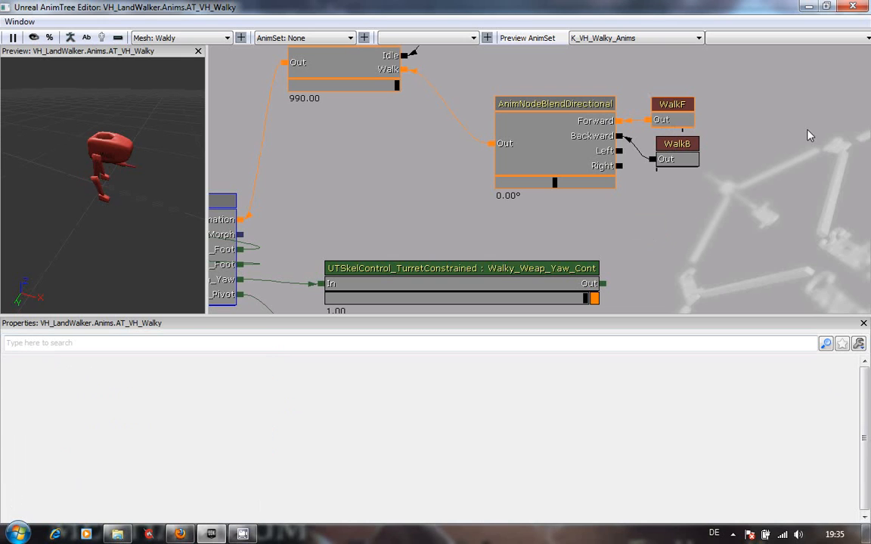
Inspect the WalkB node's UDKAnim Node Sequence and Anim Node Sequence properties, including Auto Start
click(676, 149)
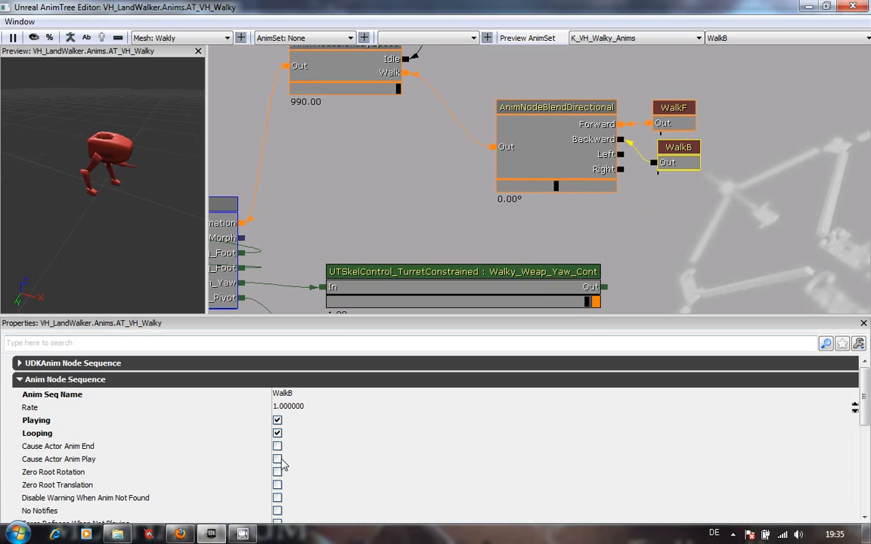
click(19, 363)
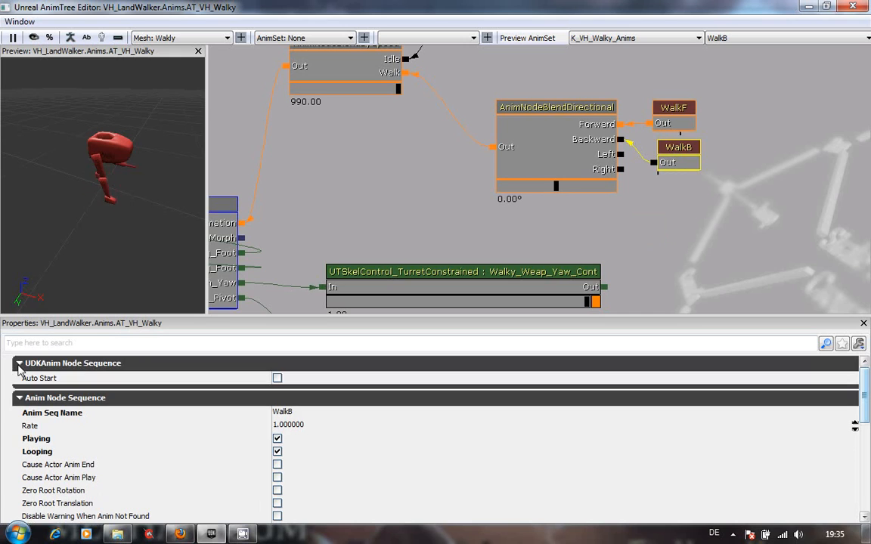
click(20, 362)
drag(864, 408, 847, 327)
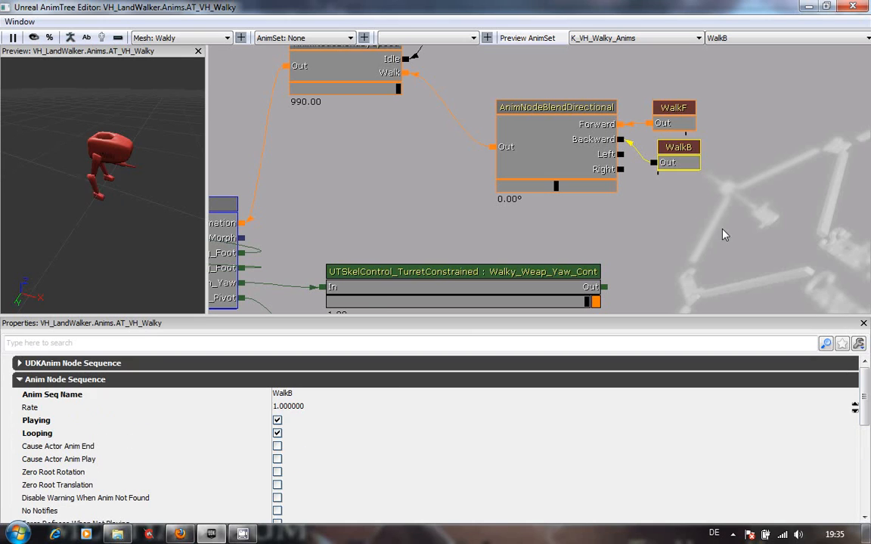
Add a UTAnimNodeSequence node below WalkB and review its Anim Node Sequence properties
right_click(647, 205)
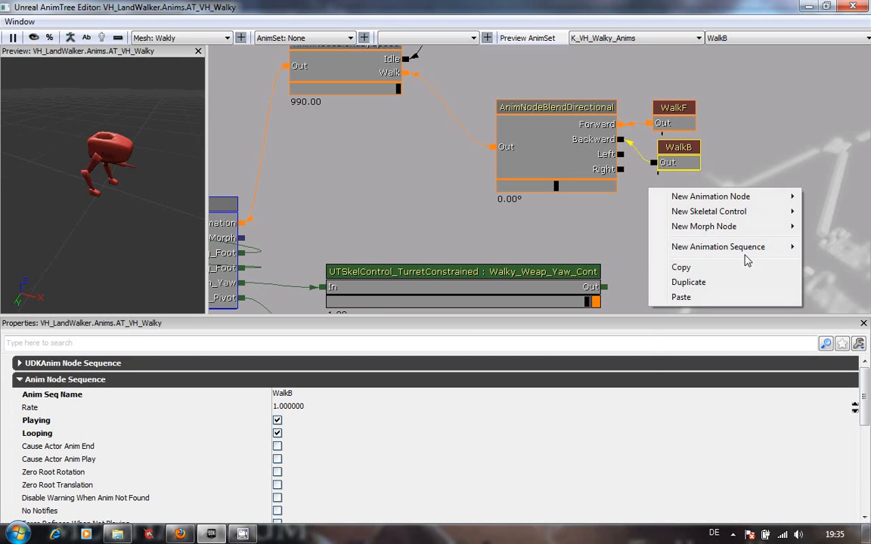
mouse_move(750, 254)
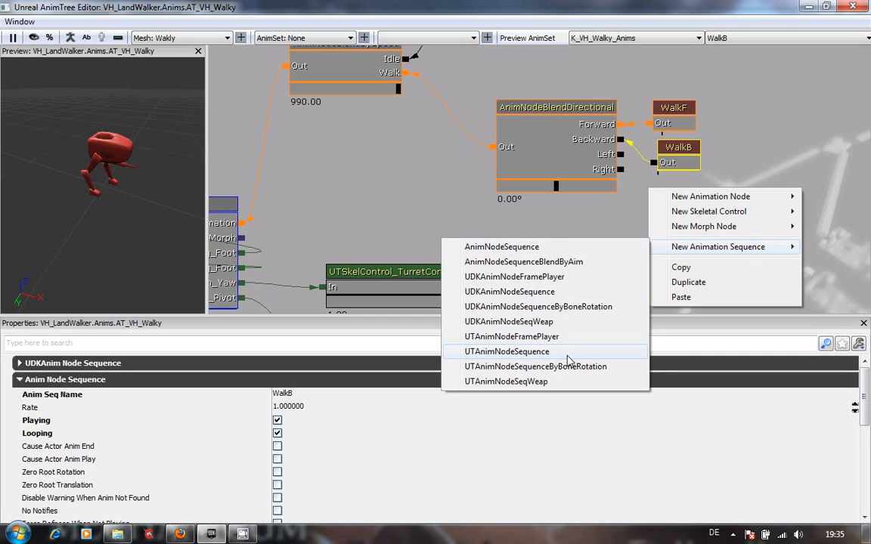
click(570, 362)
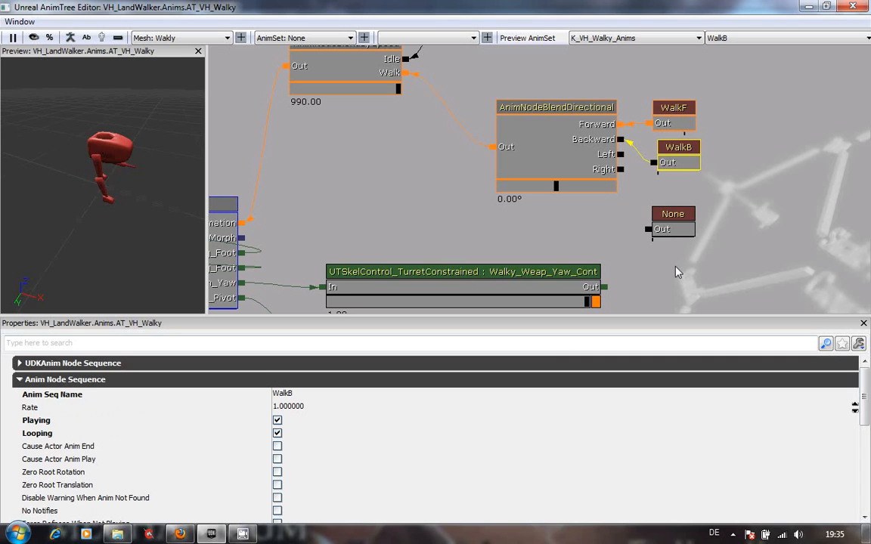
click(672, 216)
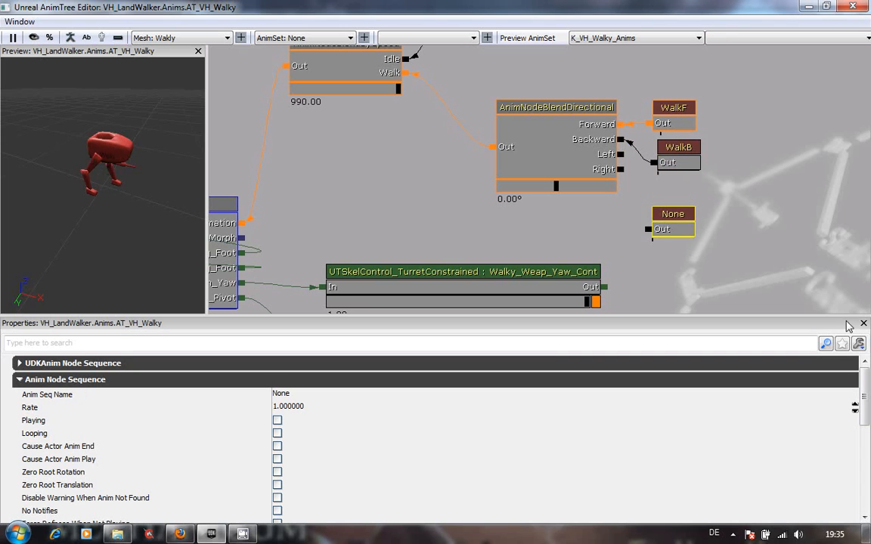
drag(864, 389, 866, 416)
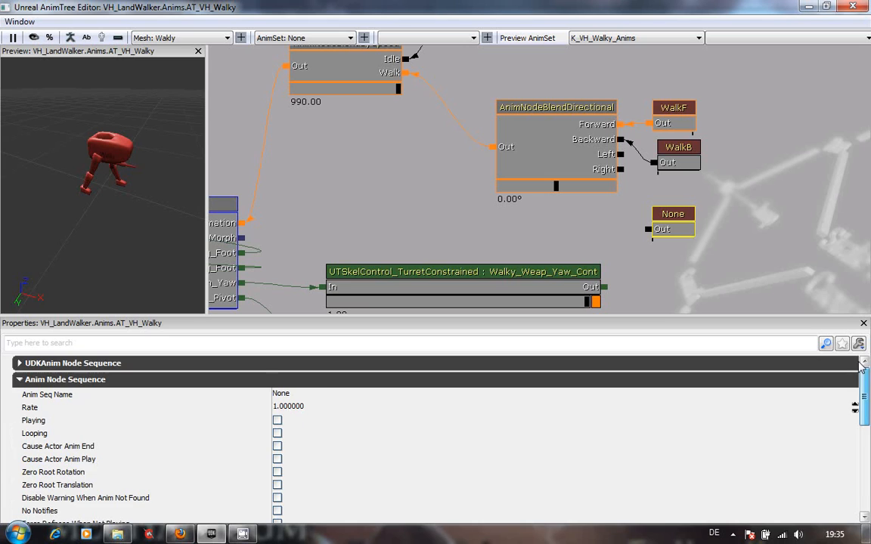
Look through the commands for the unassigned sequence node and the available New Animation Sequence types without adding another node
right_click(663, 216)
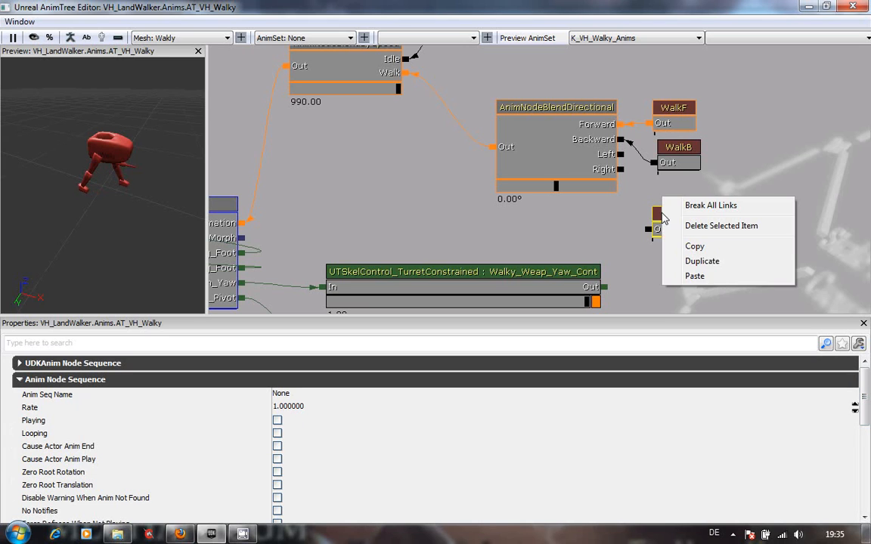
right_click(601, 206)
mouse_move(646, 266)
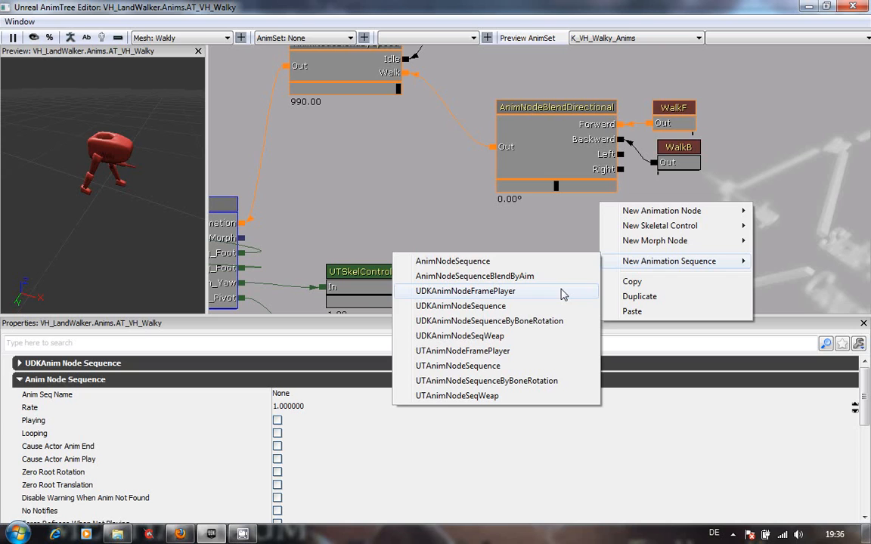
right_click(560, 233)
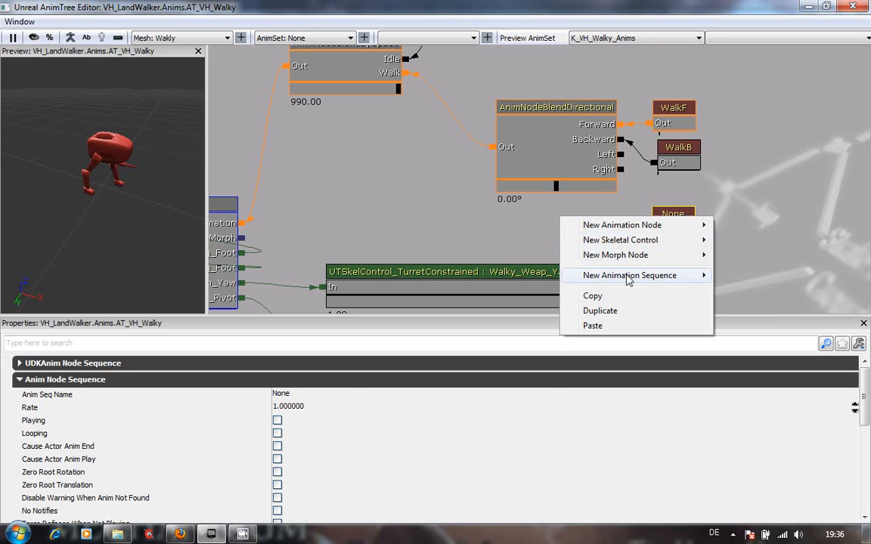
mouse_move(620, 280)
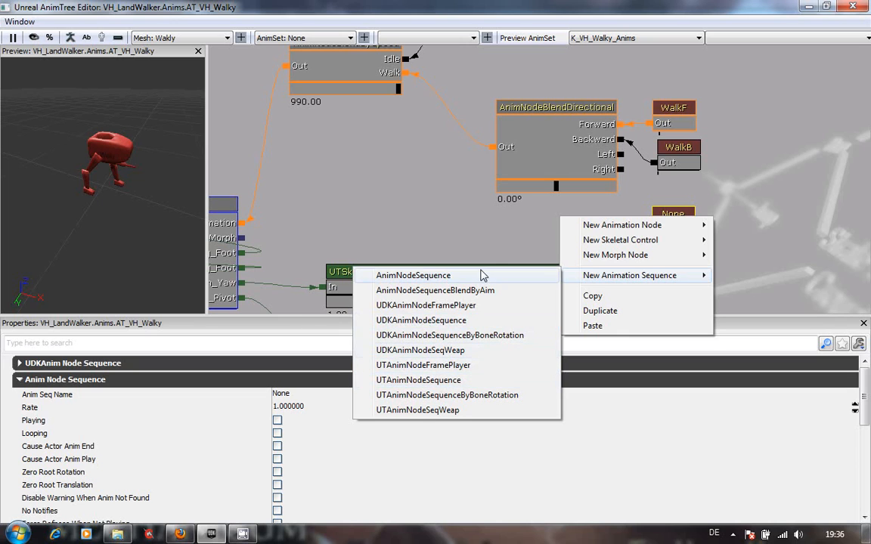
click(501, 241)
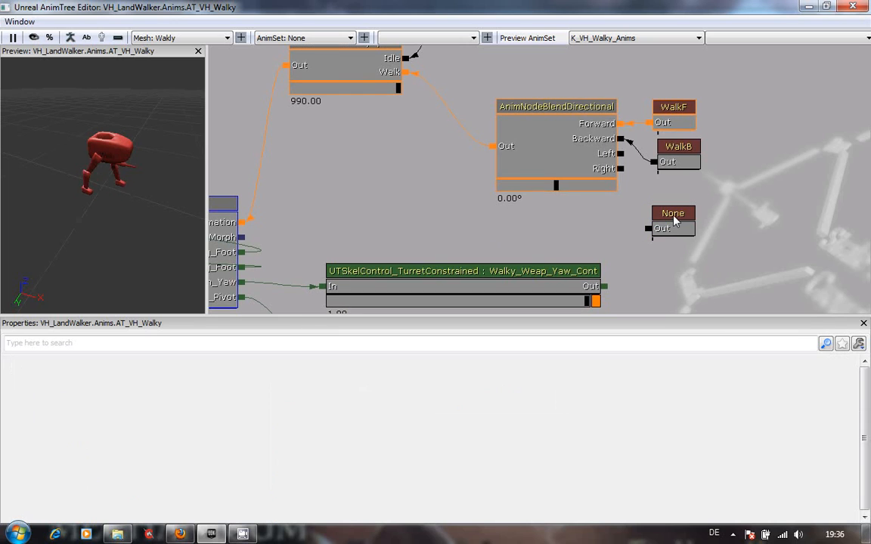
Select the WalkF node and review its properties, from Anim Seq Name, Playing and Looping through the Anim Node section
click(671, 108)
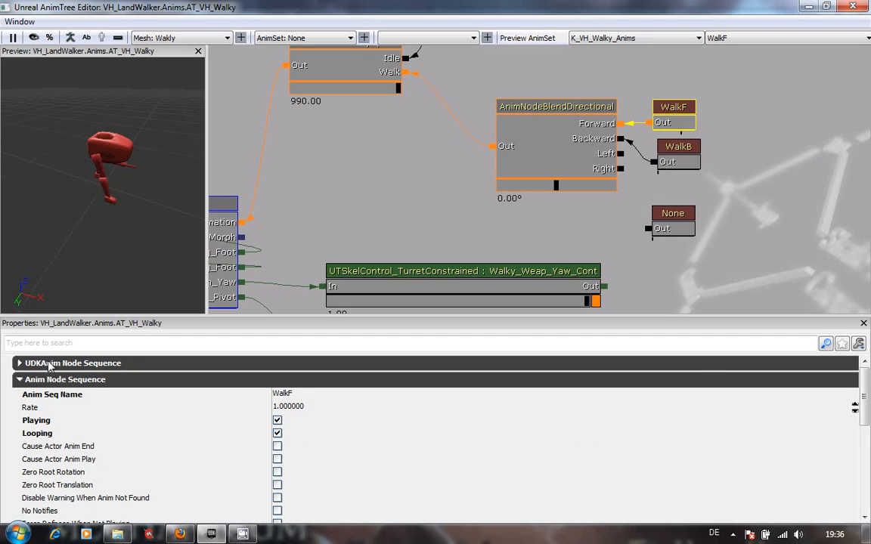
click(297, 396)
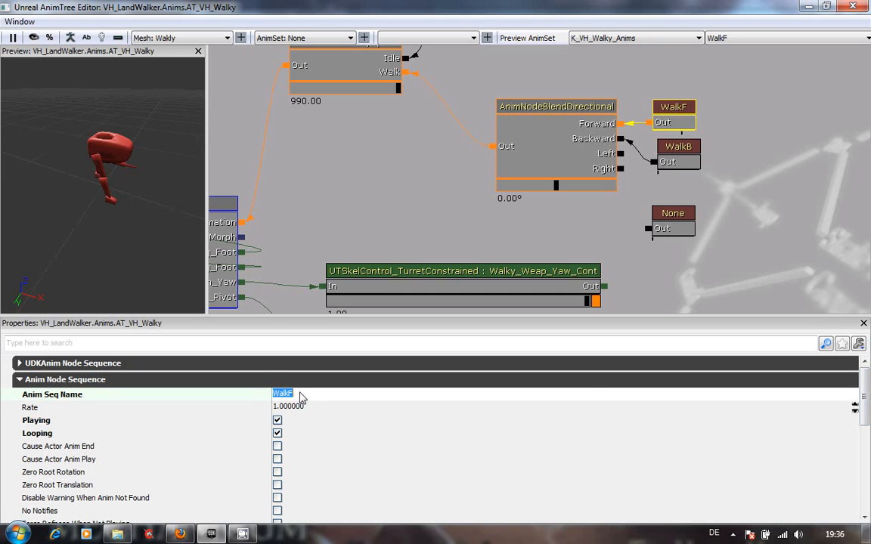
drag(867, 387, 868, 477)
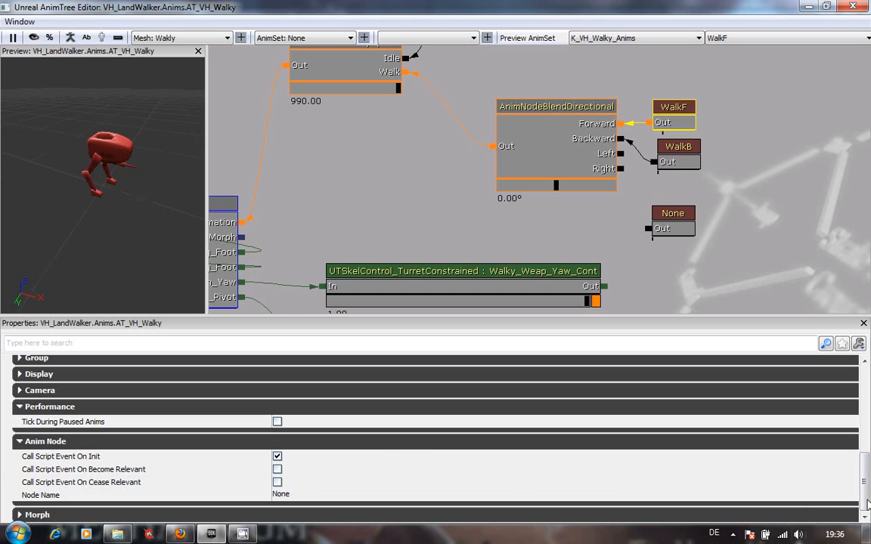
drag(866, 454, 866, 395)
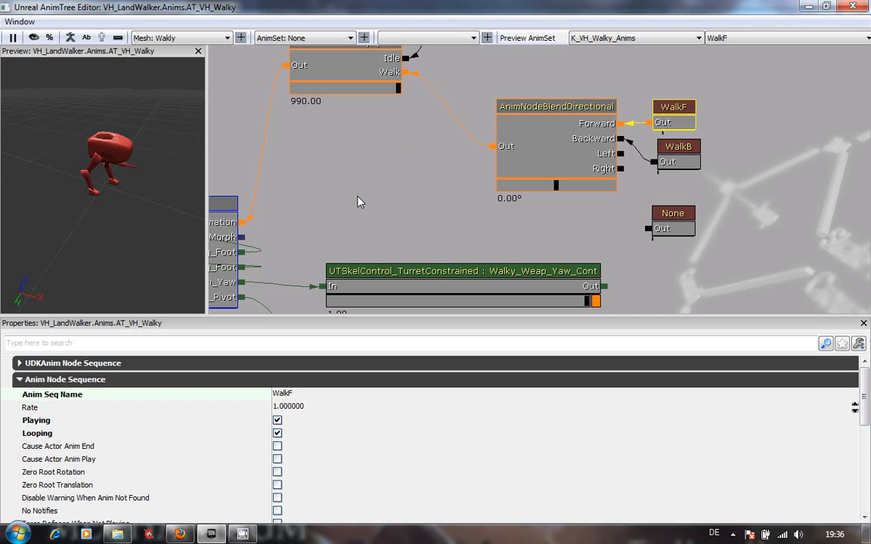
Delete the unassigned sequence node below WalkB, and compare the properties of the WalkB and WalkF nodes
drag(341, 202, 377, 265)
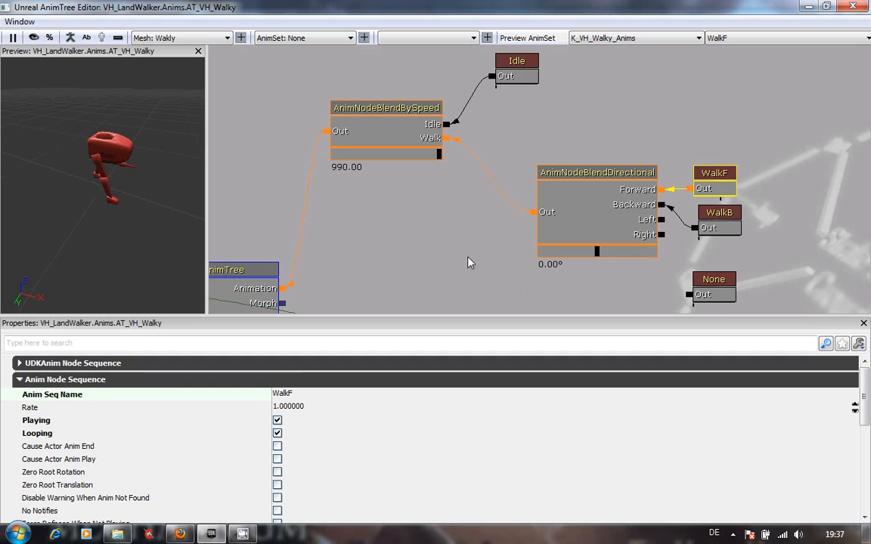
drag(346, 256, 521, 179)
drag(469, 207, 297, 265)
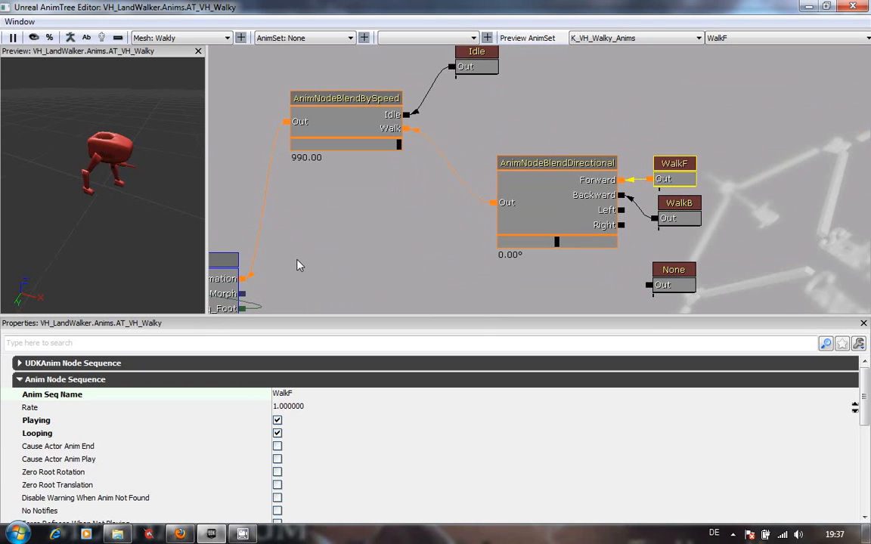
click(674, 280)
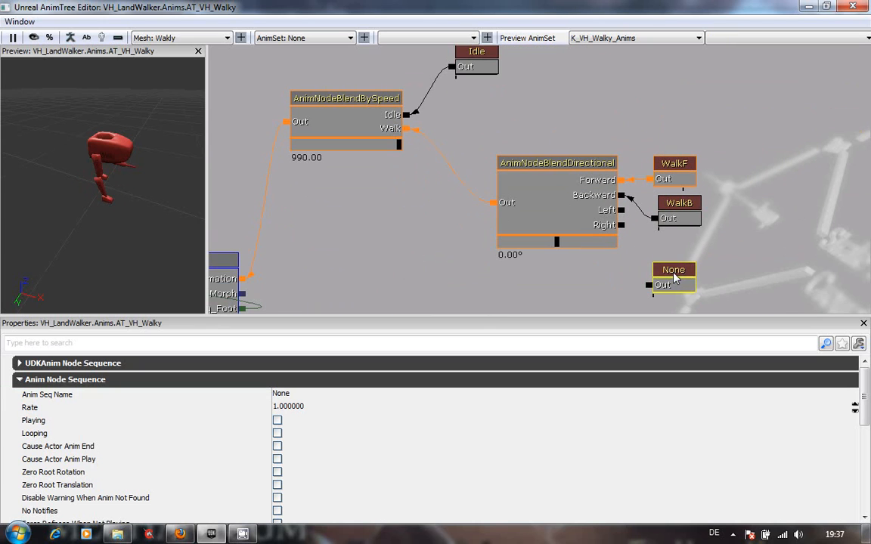
key(Delete)
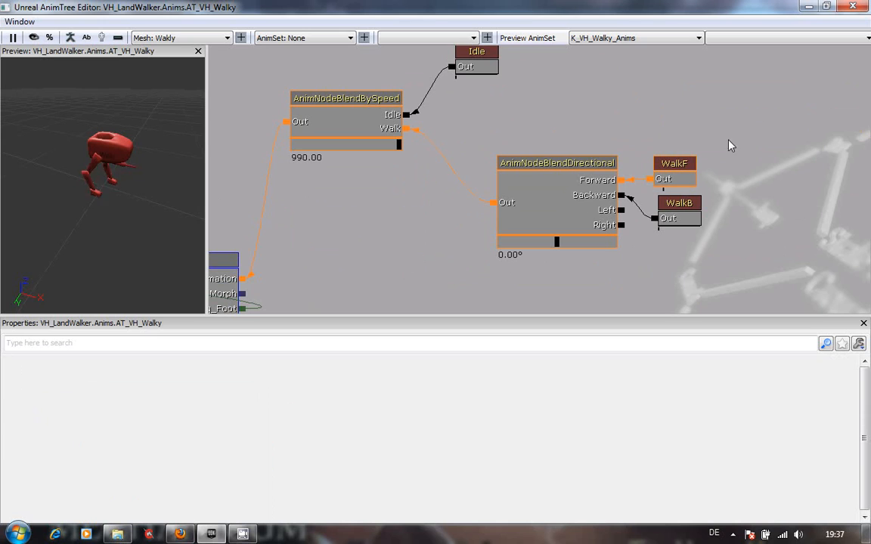
click(689, 214)
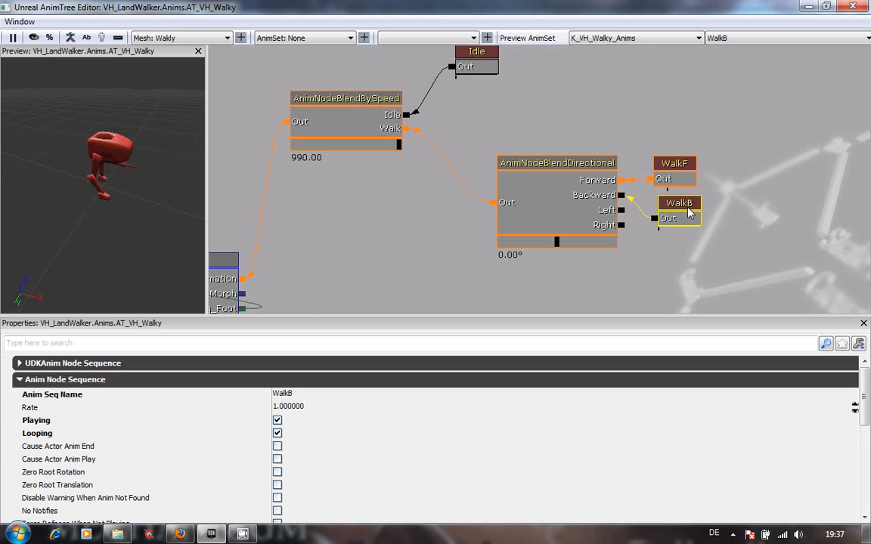
click(689, 172)
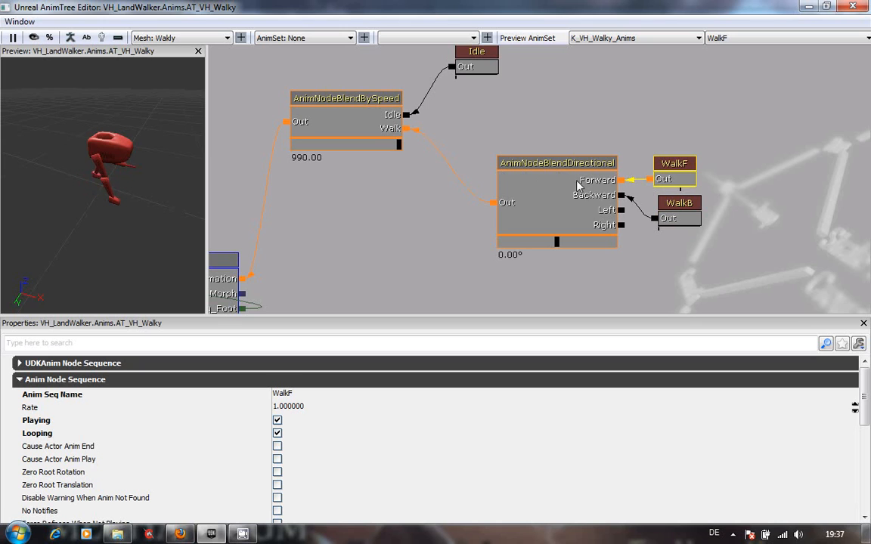
Add an AnimNodeBlendBySpeed node below the existing one, compare the Constraints of both nodes, and delete the new node
drag(418, 224, 569, 204)
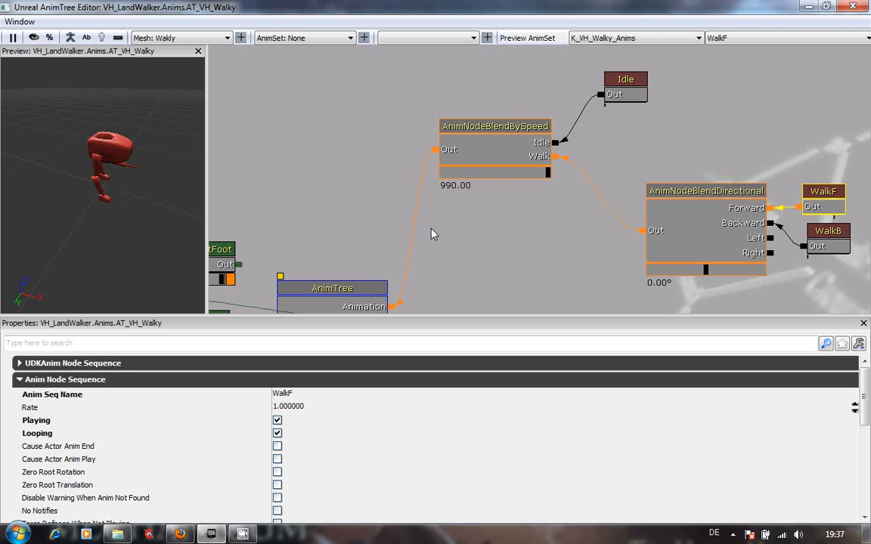
right_click(474, 206)
mouse_move(518, 215)
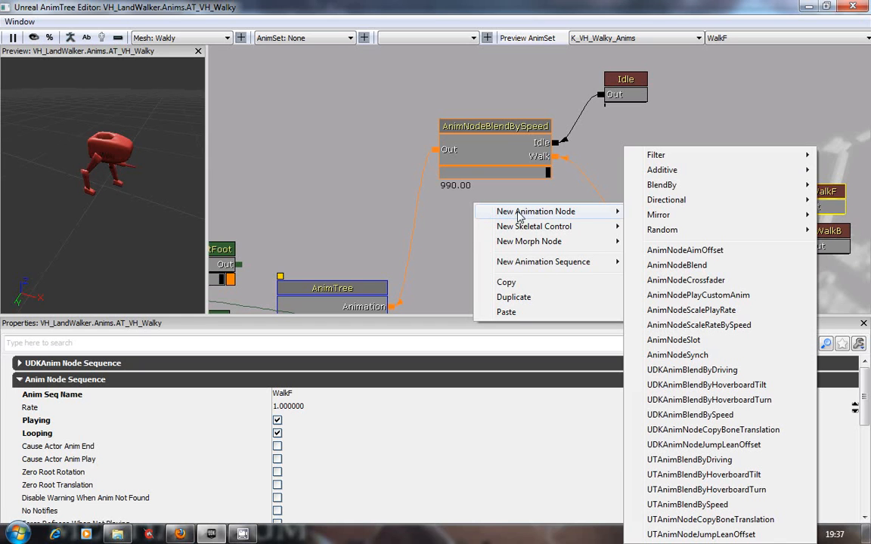
mouse_move(713, 194)
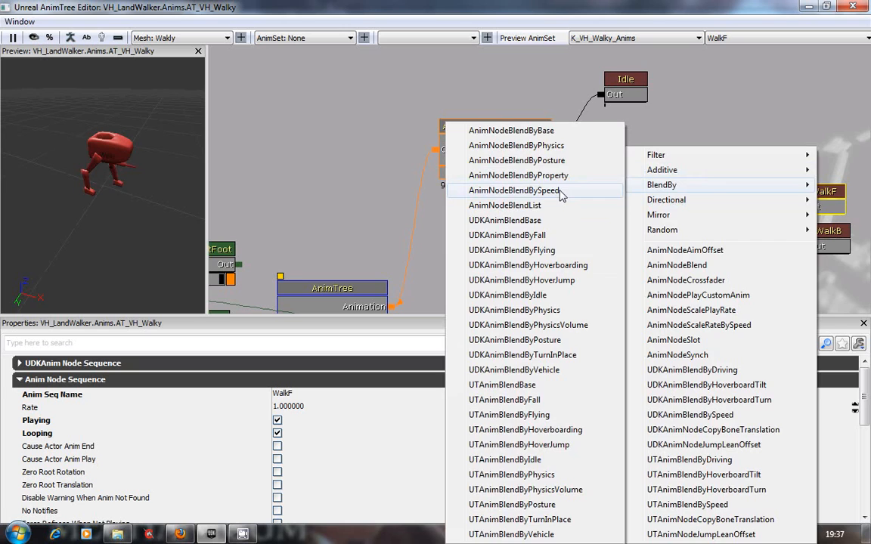
click(511, 191)
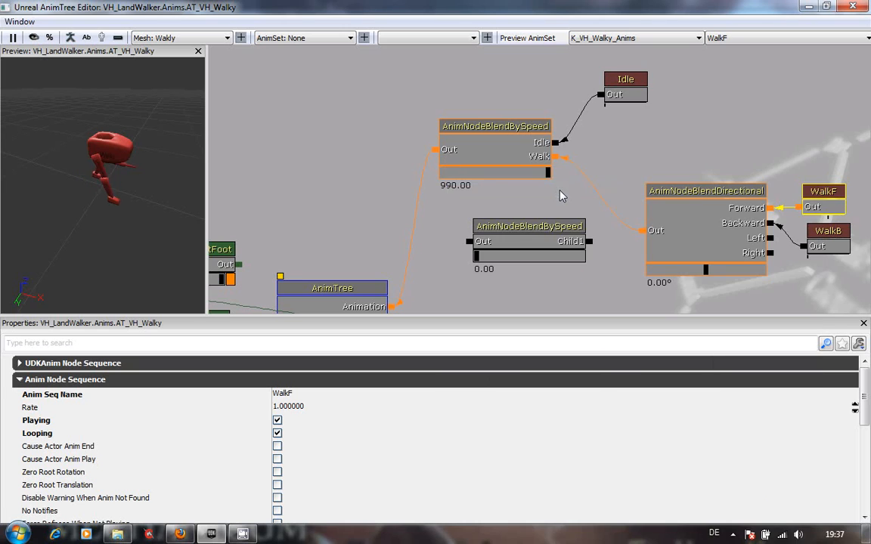
click(541, 243)
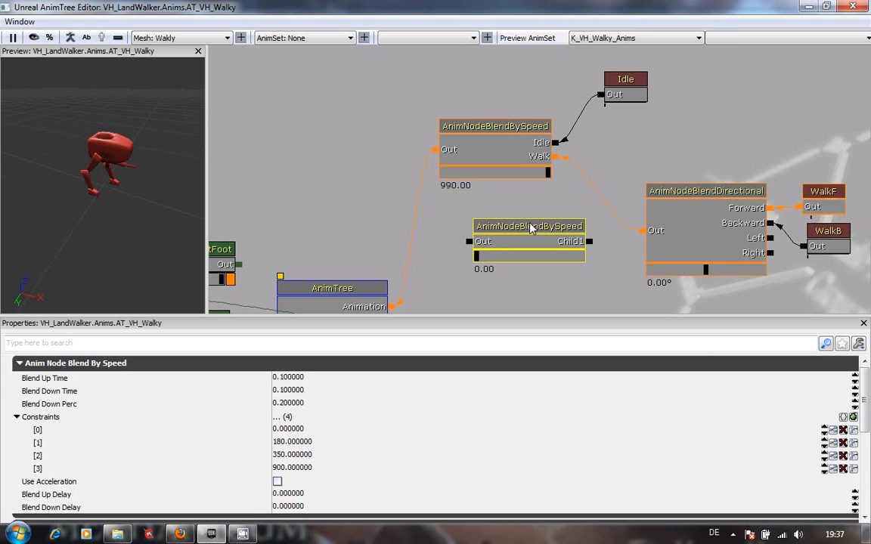
click(499, 127)
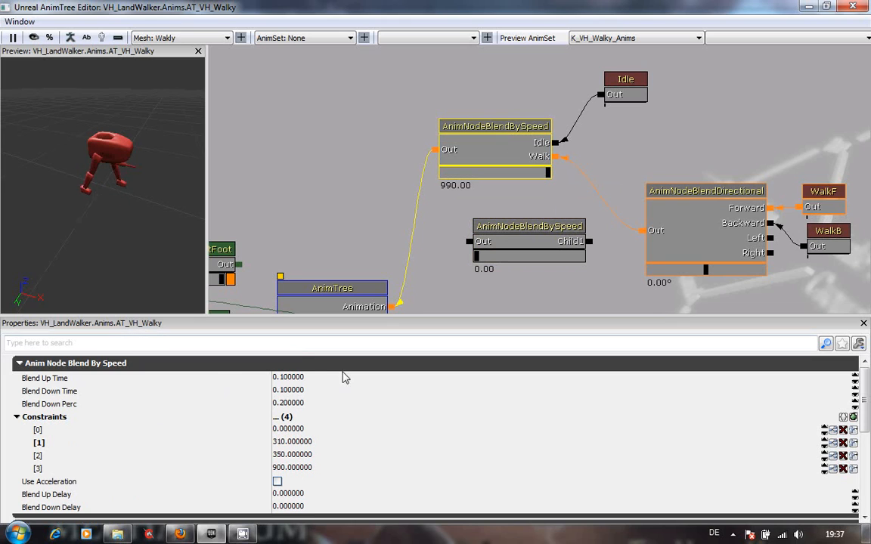
click(554, 226)
key(Delete)
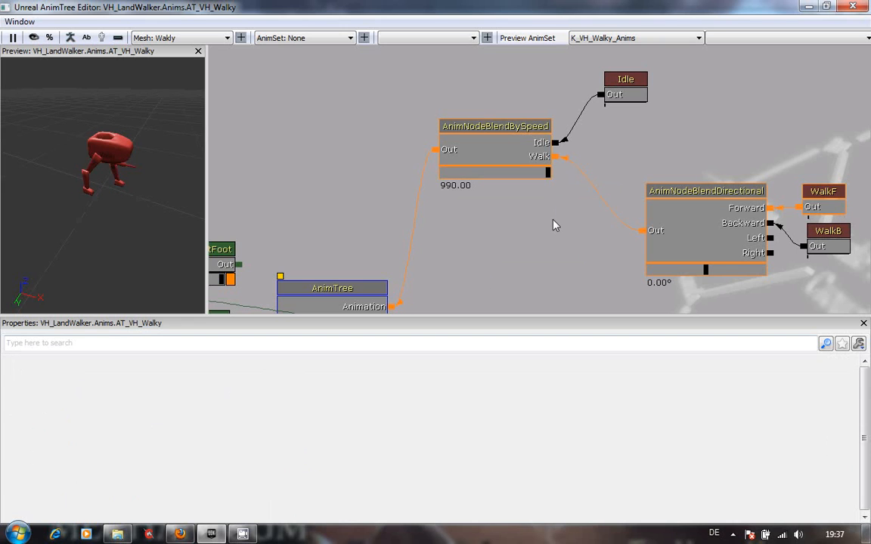
Preview the blends with AnimNodeBlendBySpeed at 0.00 and 990.00, and AnimNodeBlendDirectional at about 102° and back at about -3°
drag(498, 240, 410, 251)
drag(462, 181, 286, 191)
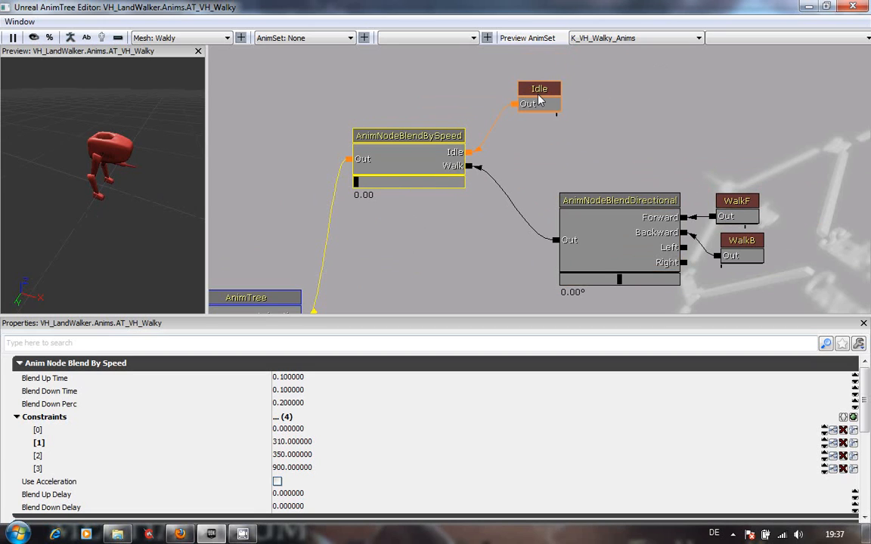
drag(356, 180, 518, 182)
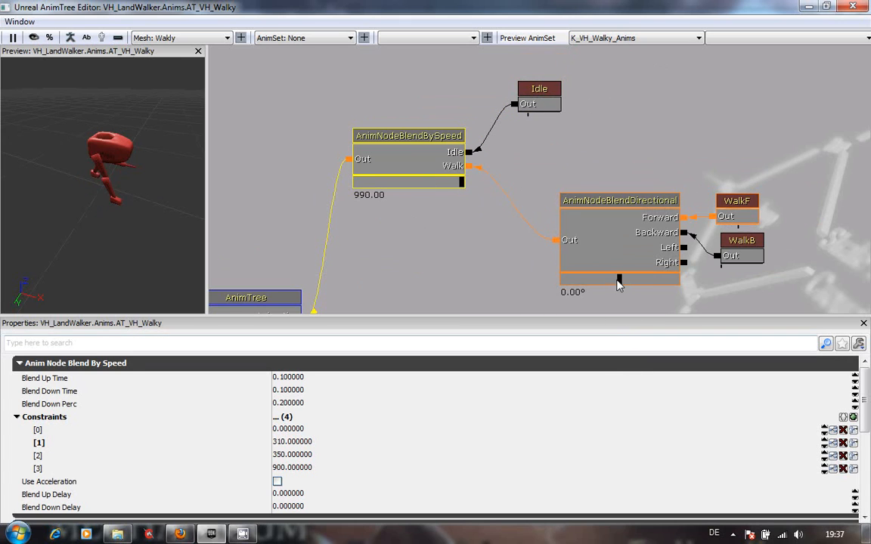
drag(618, 279, 700, 289)
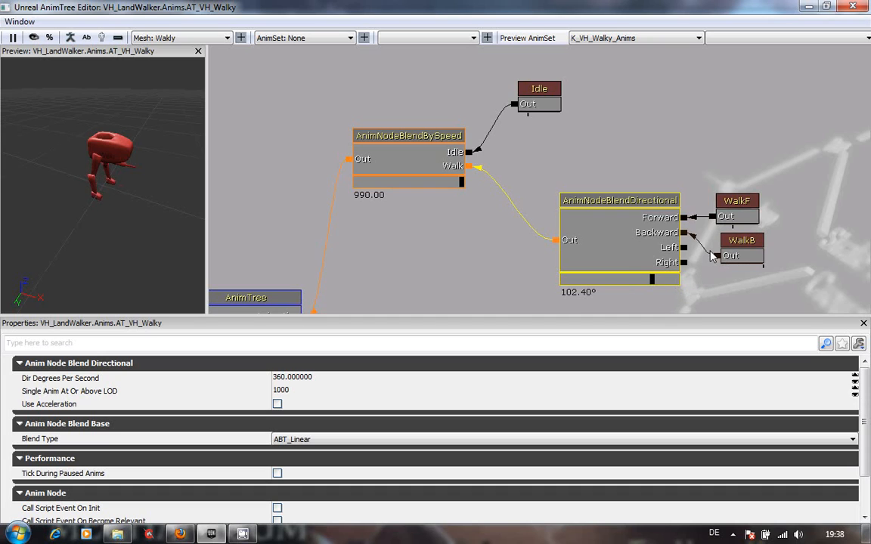
drag(658, 281, 617, 290)
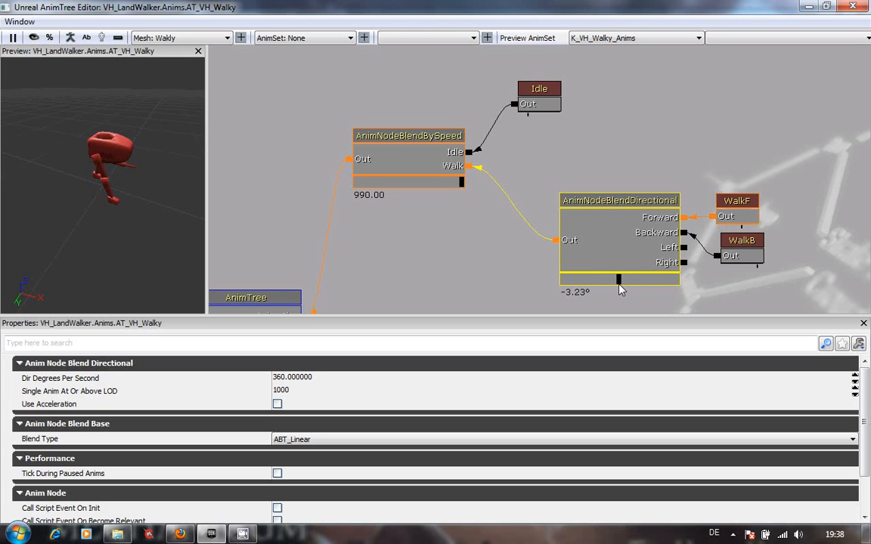
Review the skeletal controls linked to the AnimTree node and select the WalkyRightFoot SkelControlFootPlacement to show its properties
drag(435, 258, 533, 92)
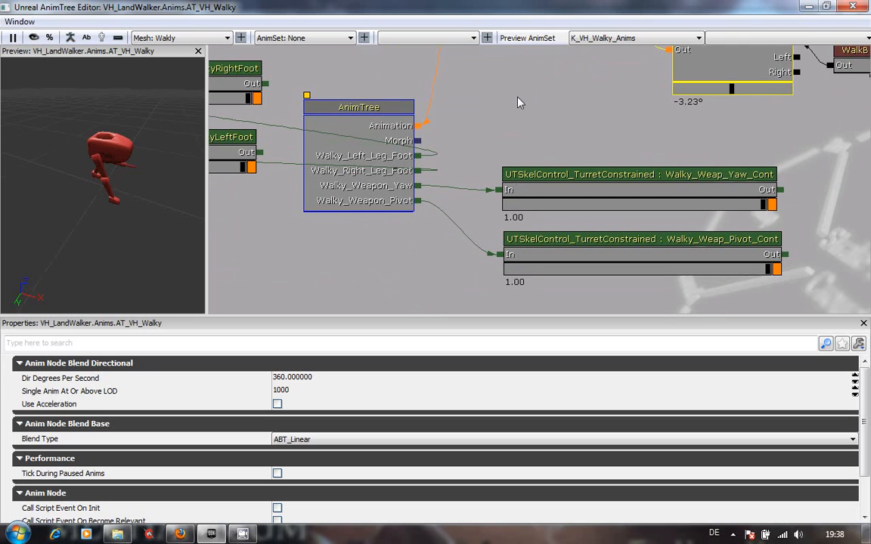
drag(418, 263, 637, 259)
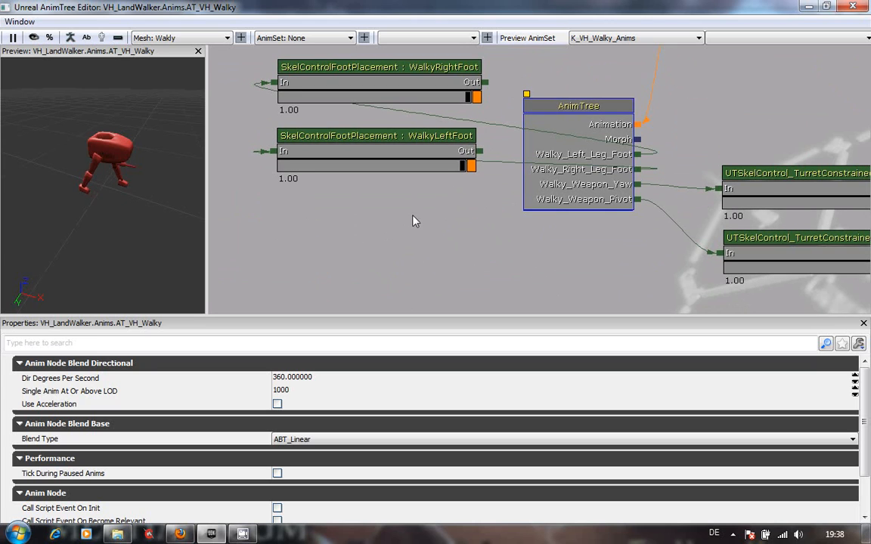
drag(400, 265, 346, 219)
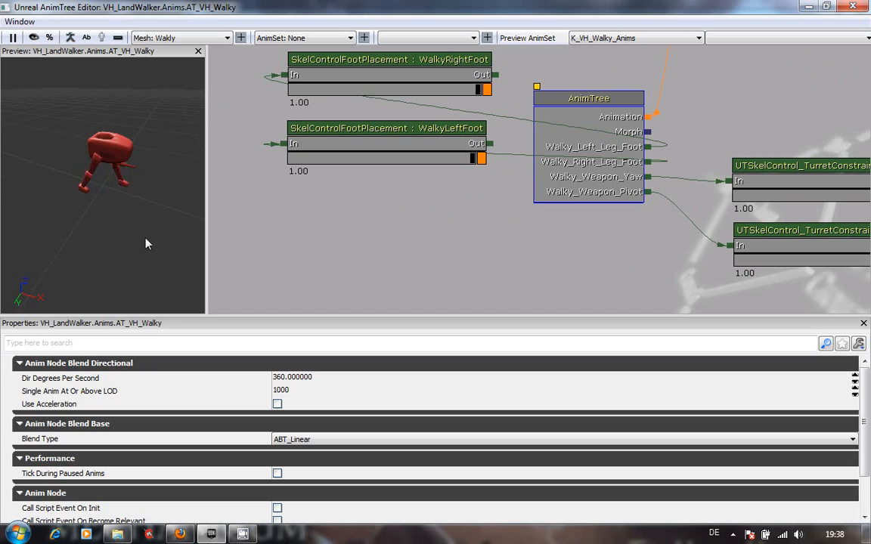
drag(519, 265, 498, 287)
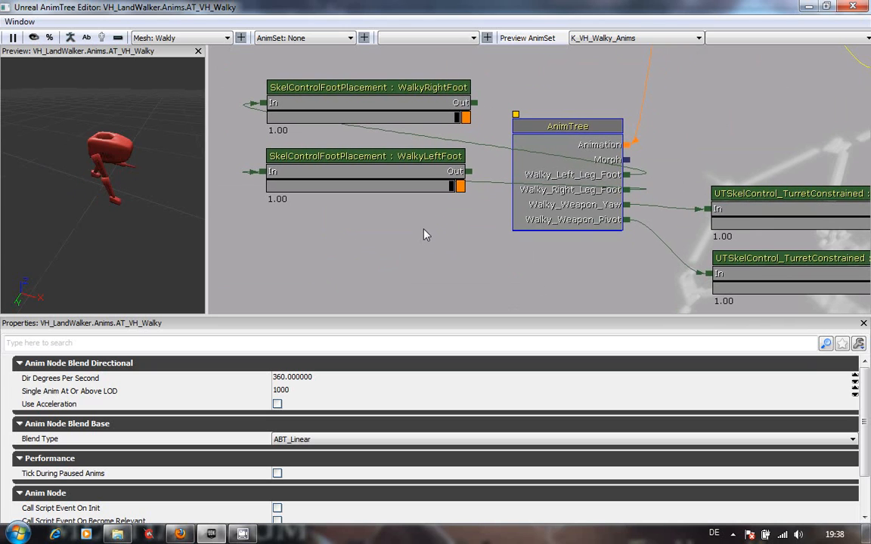
drag(436, 243, 403, 274)
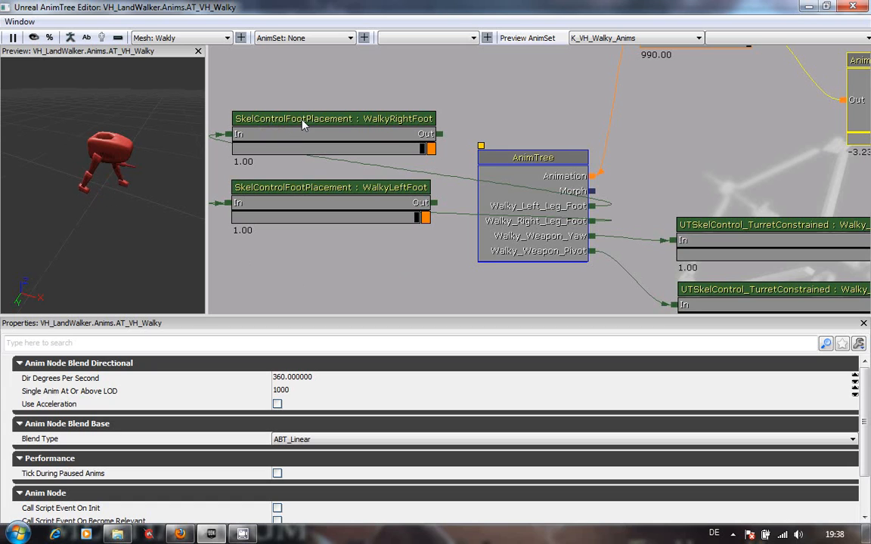
click(364, 125)
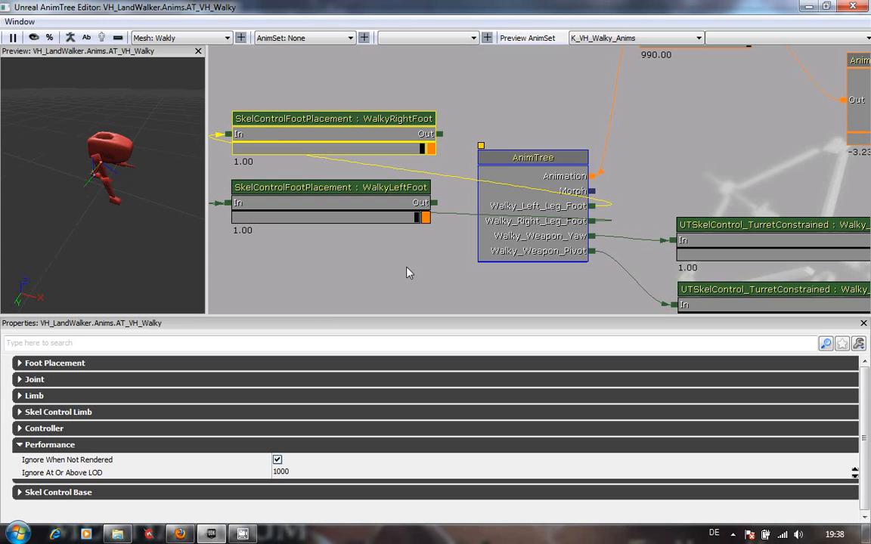
drag(414, 248, 414, 204)
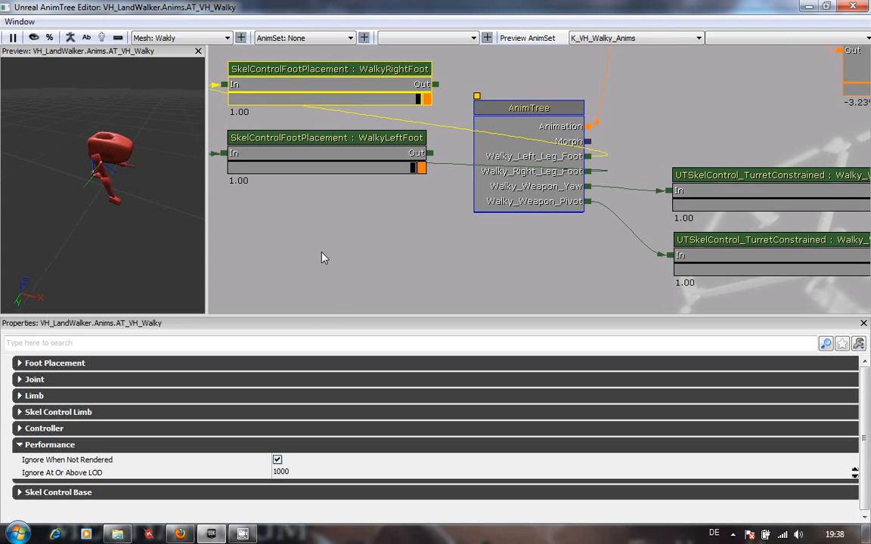
Examine the walker's leg and foot joints up close in the preview, and expand WalkyRightFoot's Foot Placement properties
drag(136, 250, 2, 171)
right_drag(176, 257, 166, 116)
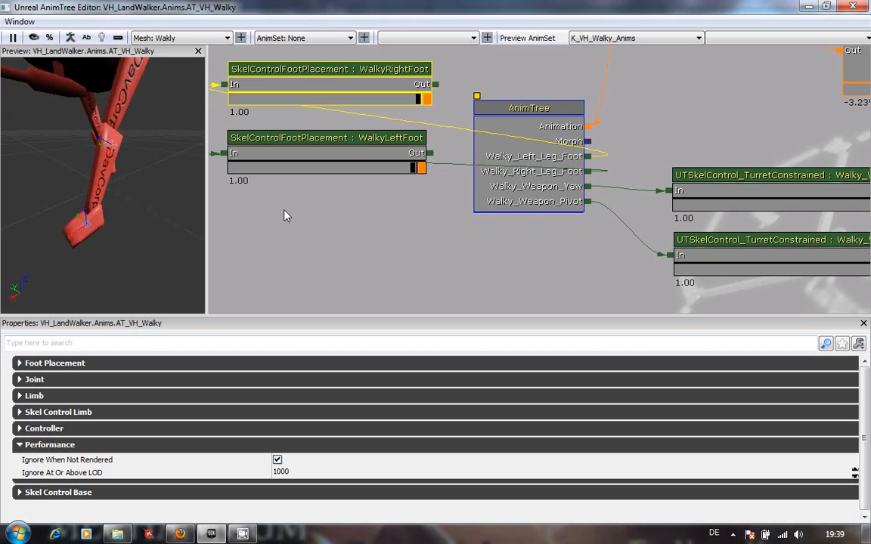
click(19, 364)
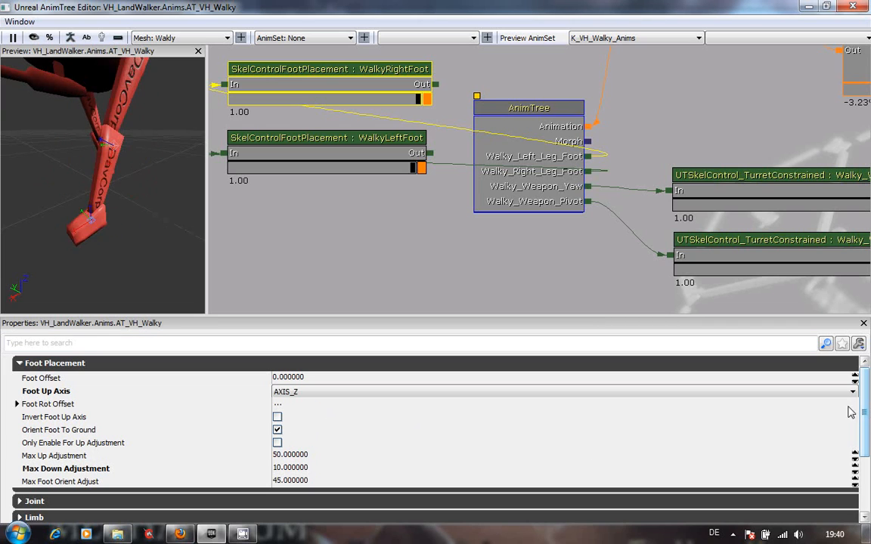
Examine WalkyRightFoot's Joint, Limb and Skel Control Limb properties one group at a time, collapsing each group after viewing it
drag(864, 413, 870, 470)
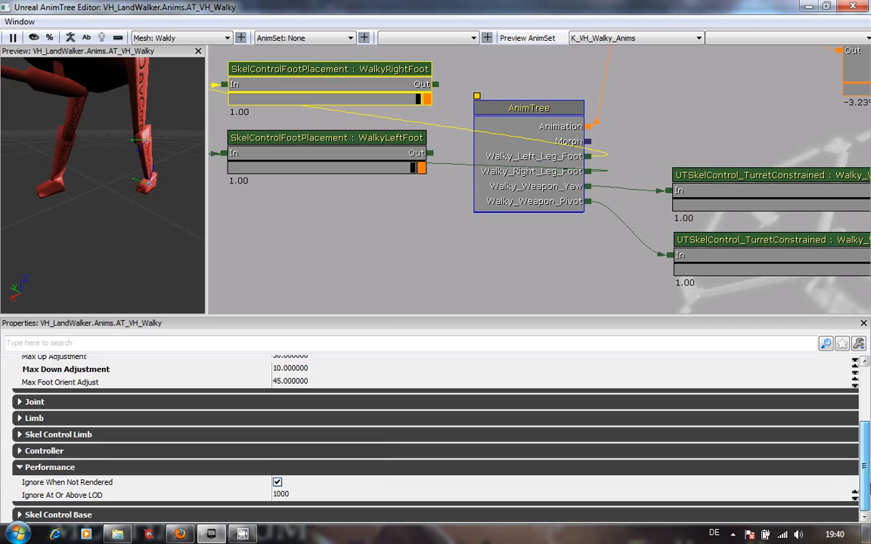
click(30, 401)
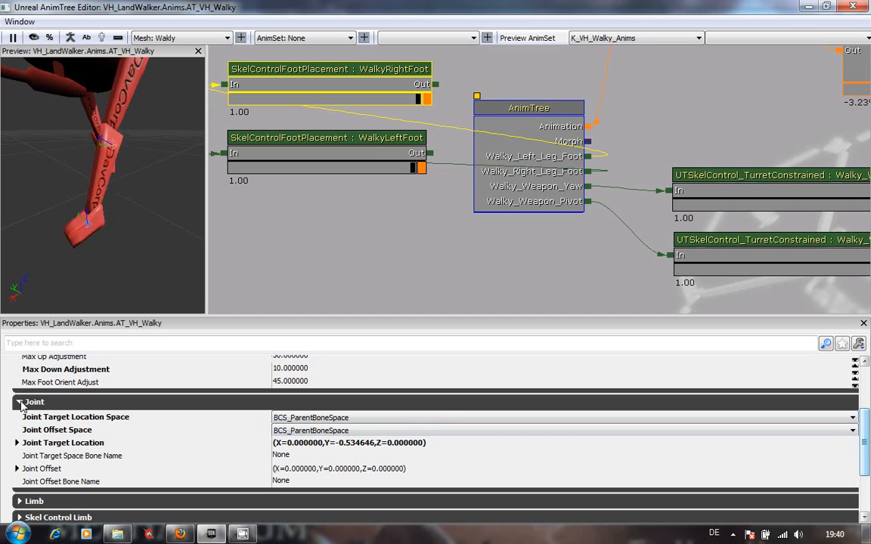
click(19, 402)
click(19, 418)
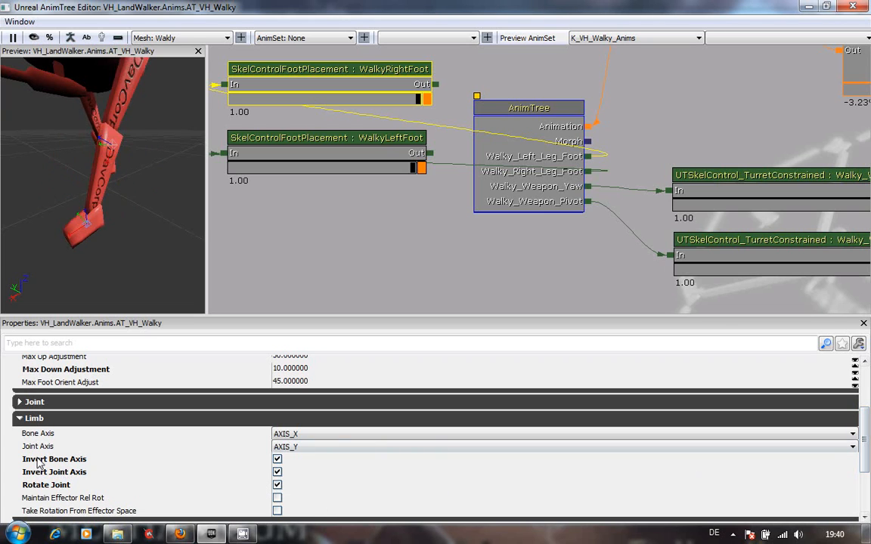
click(20, 419)
click(20, 434)
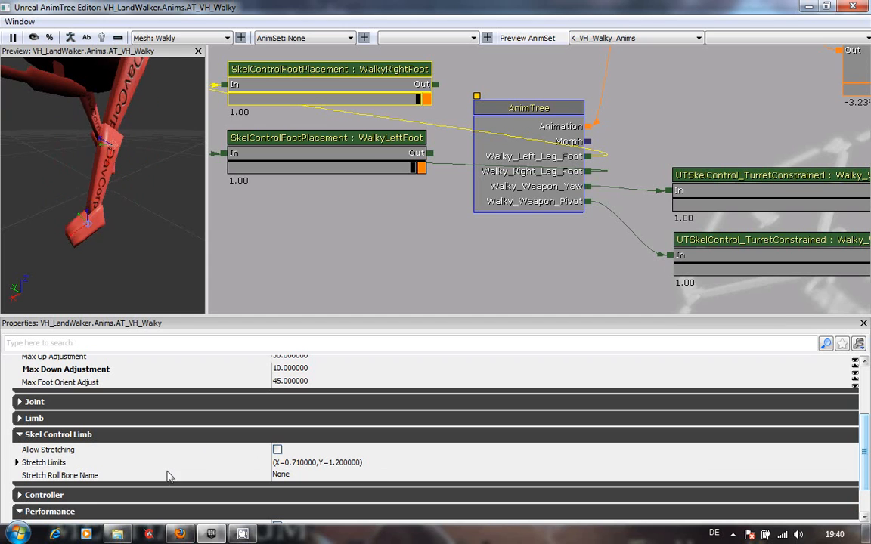
click(20, 435)
Review WalkyRightFoot's Controller properties, from Control Name to the blend and anim metadata options, and collapse the group
click(20, 451)
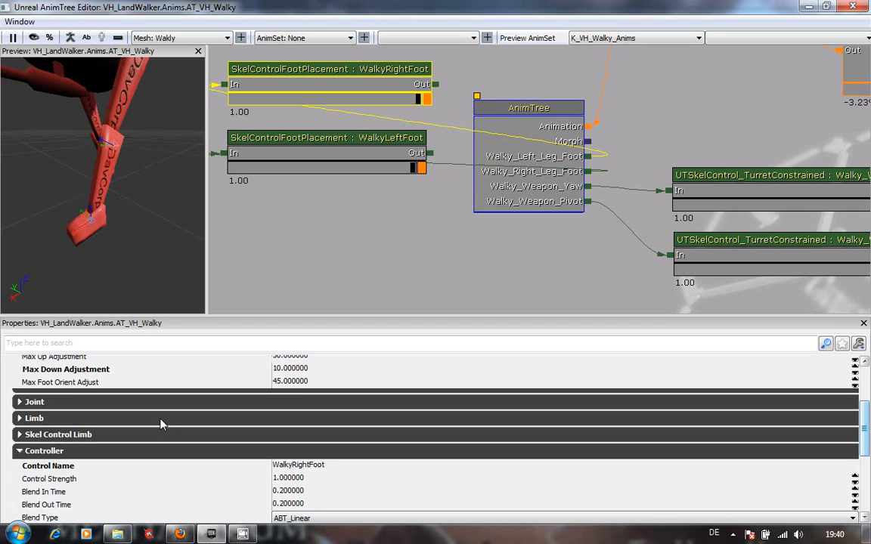
scroll(182, 423, down, 2)
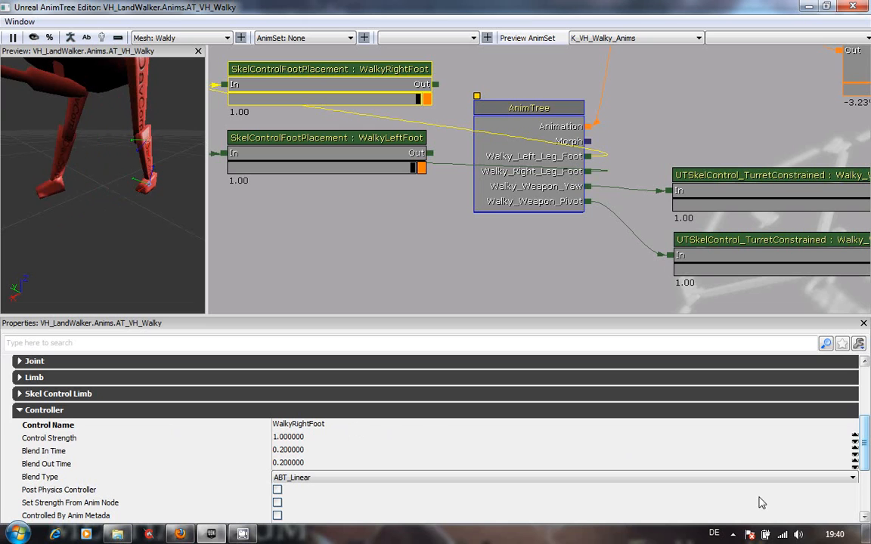
mouse_move(865, 433)
mouse_down()
mouse_move(865, 453)
mouse_move(864, 438)
mouse_up()
click(20, 397)
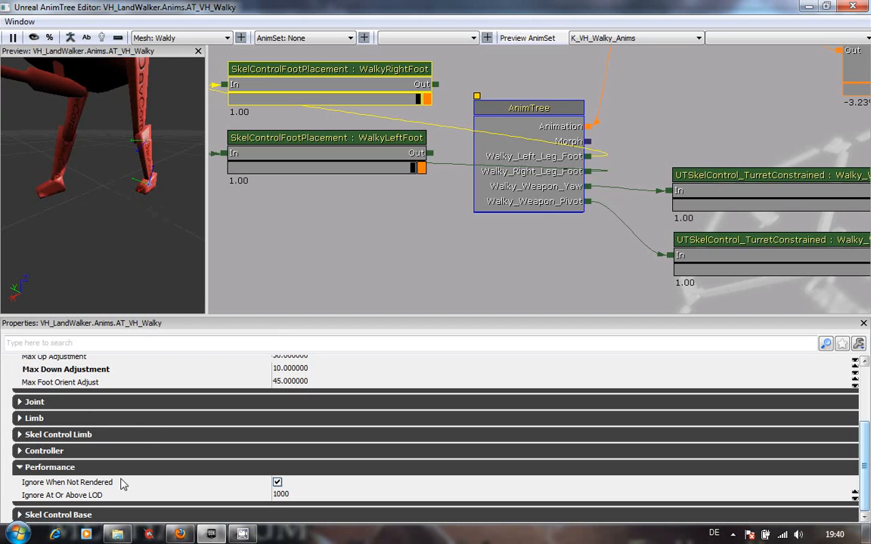
Check WalkyRightFoot's Performance properties, and expand Skel Control Base to view its option before collapsing it again
mouse_move(148, 489)
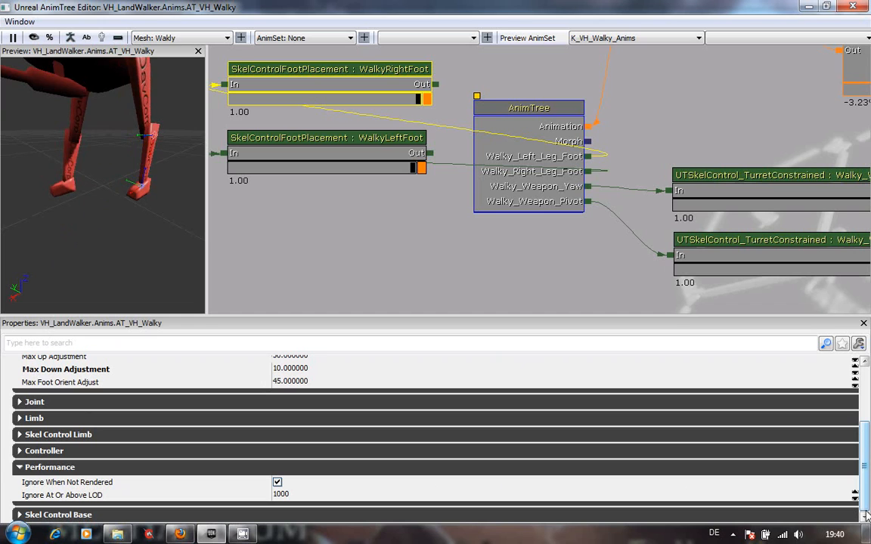
click(21, 516)
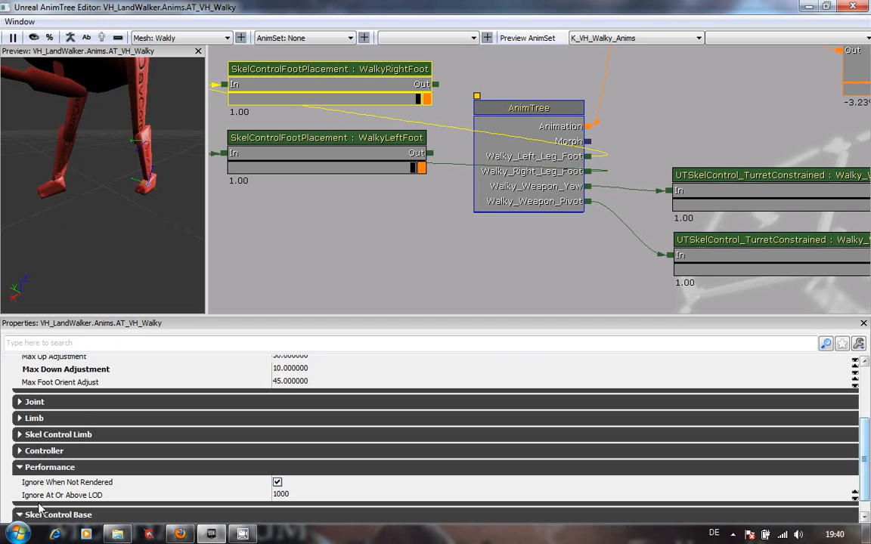
drag(862, 476, 861, 485)
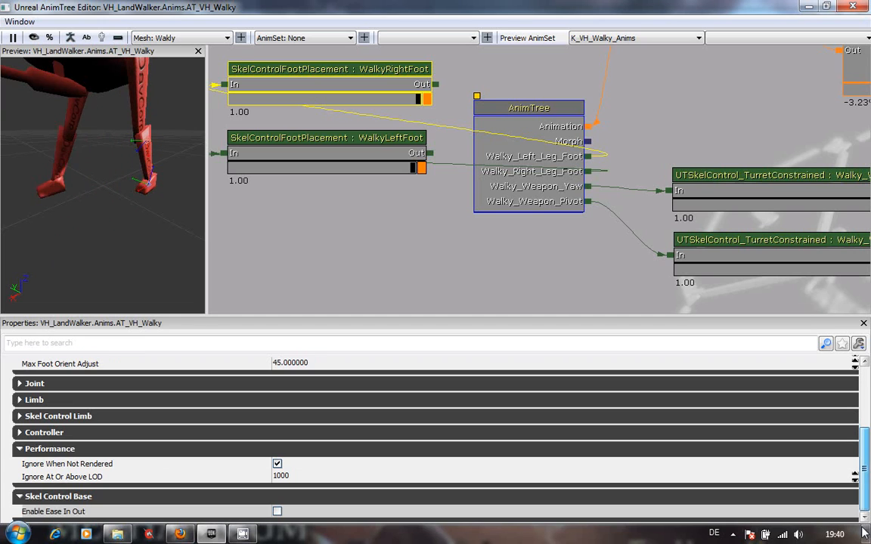
click(20, 496)
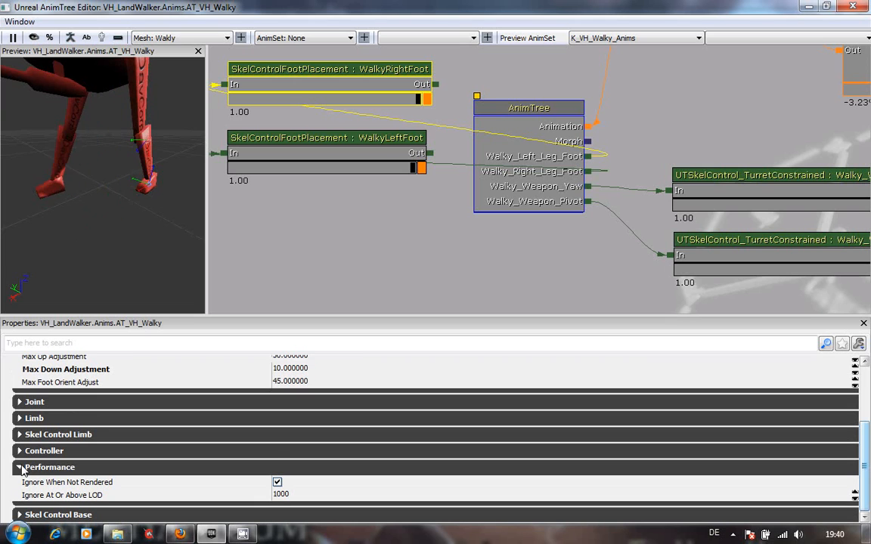
Review WalkyRightFoot's Foot Placement properties again and show the whole AnimTree graph with its turret controls and blend nodes
drag(865, 481, 868, 421)
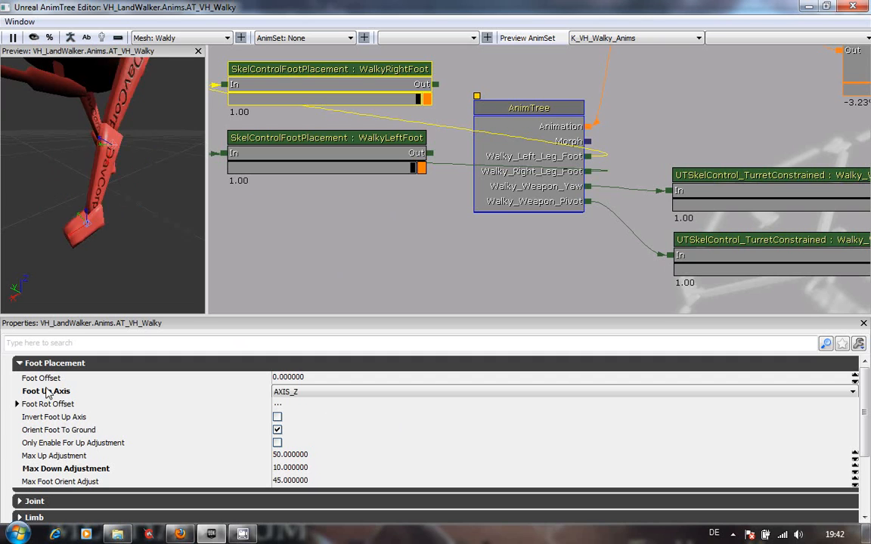
mouse_move(866, 425)
mouse_down()
mouse_move(866, 479)
mouse_move(866, 406)
mouse_up()
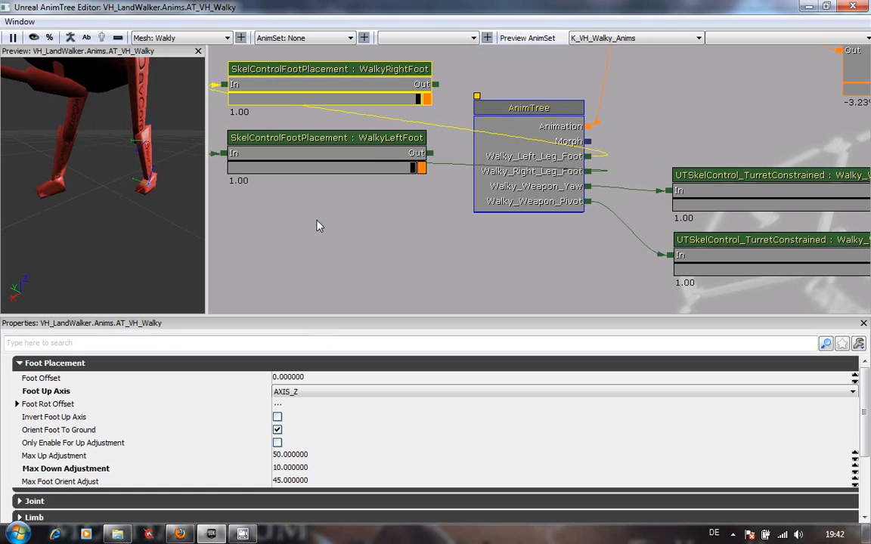
drag(394, 285, 243, 278)
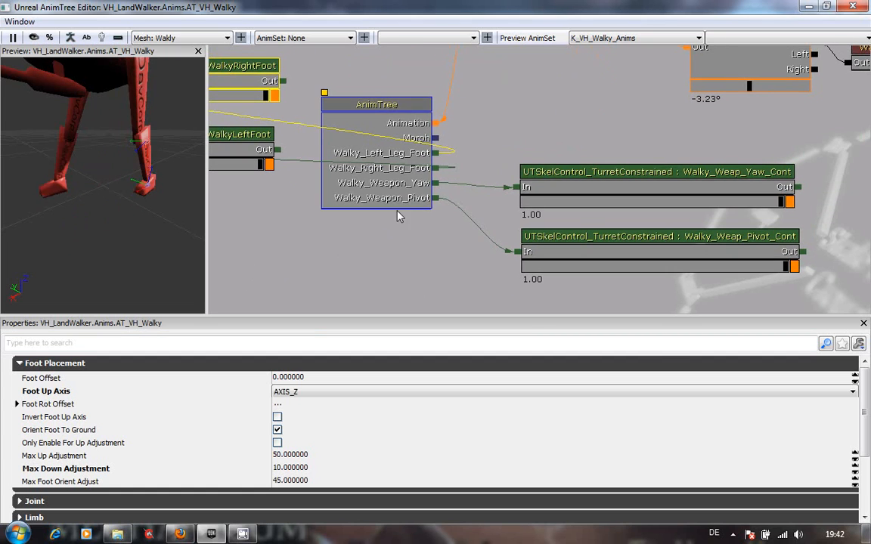
scroll(398, 219, down, 2)
drag(387, 225, 425, 278)
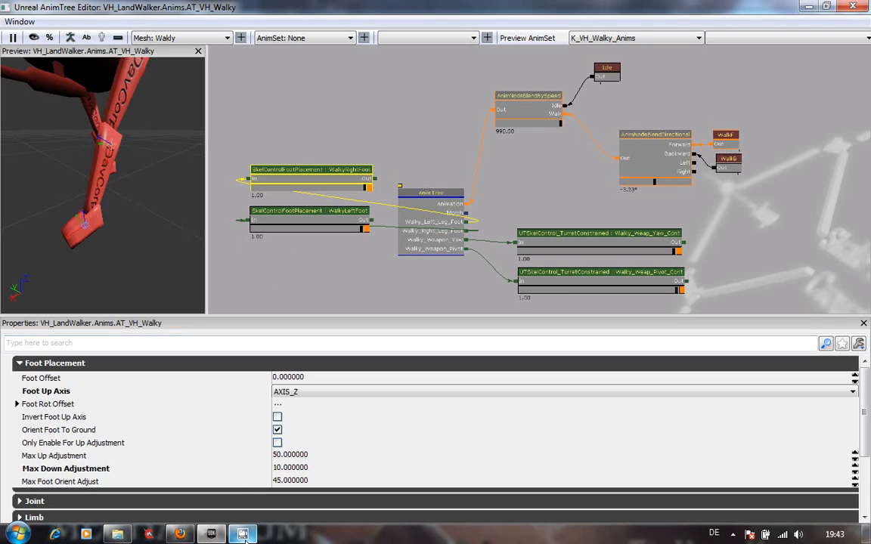
mouse_move(246, 540)
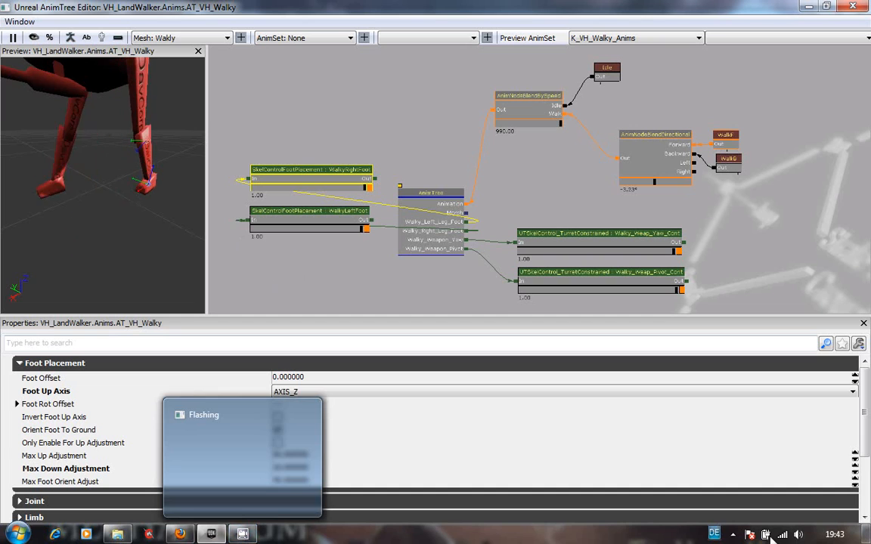
click(733, 534)
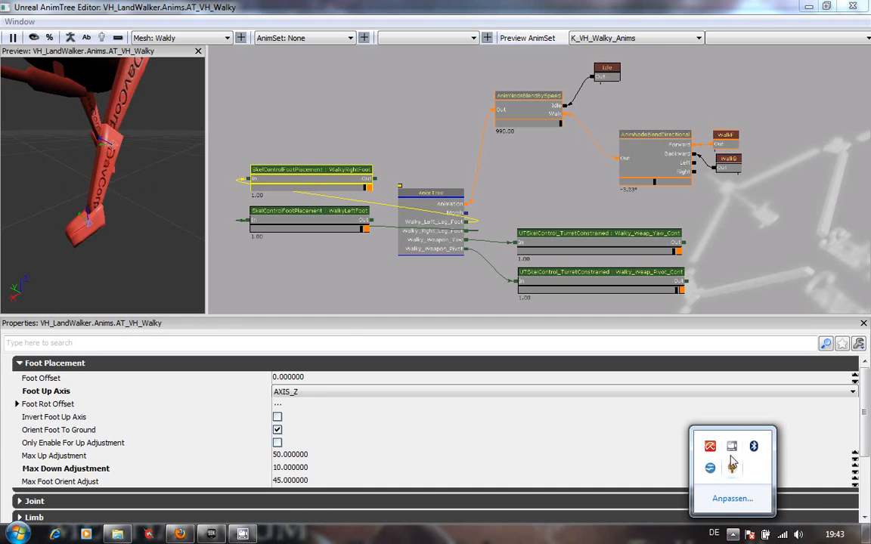